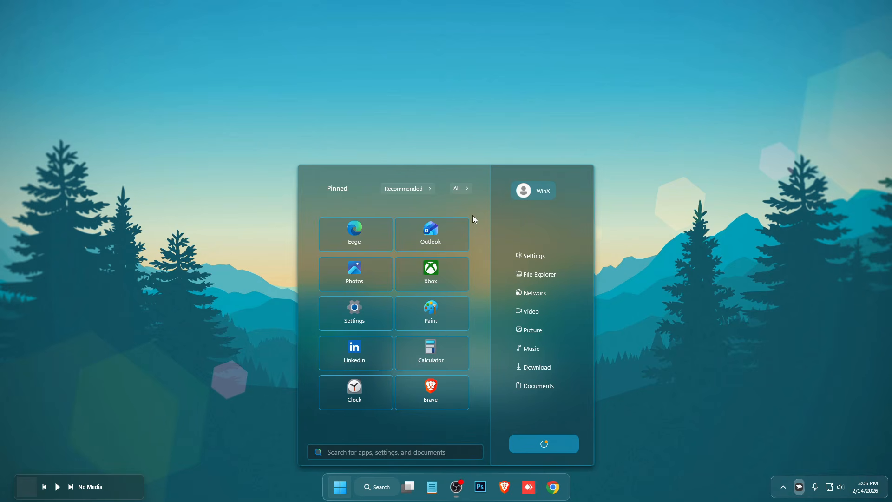
Browse the customized Start menu's full list of installed apps.
{"action": "left_click", "coordinate": [458, 191]}
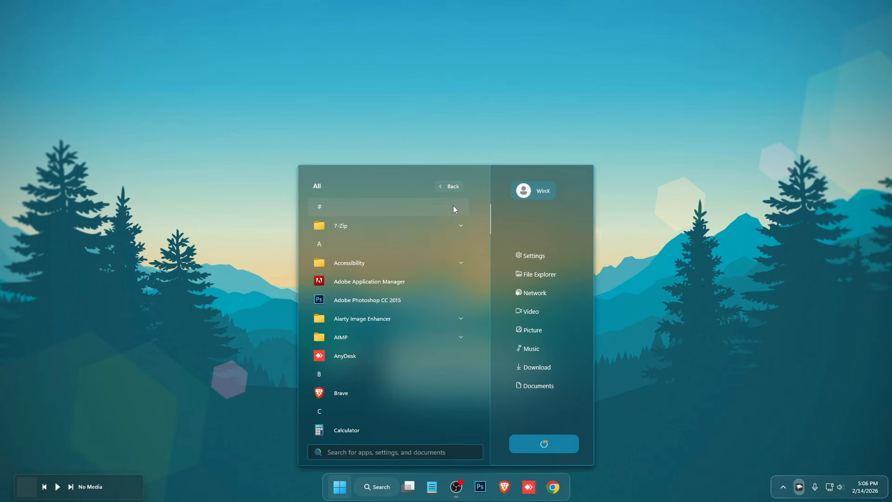
{"action": "scroll", "coordinate": [437, 223], "scroll_direction": "down", "scroll_amount": 5}
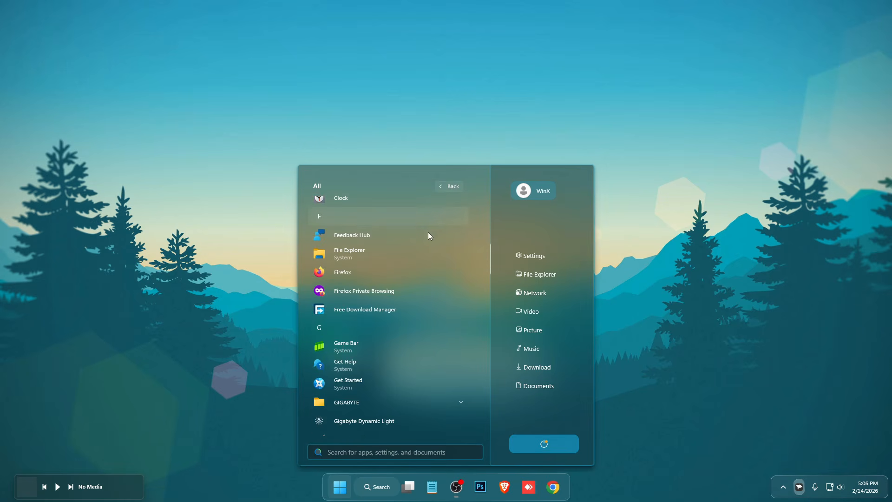
{"action": "scroll", "coordinate": [428, 232], "scroll_direction": "down", "scroll_amount": 5}
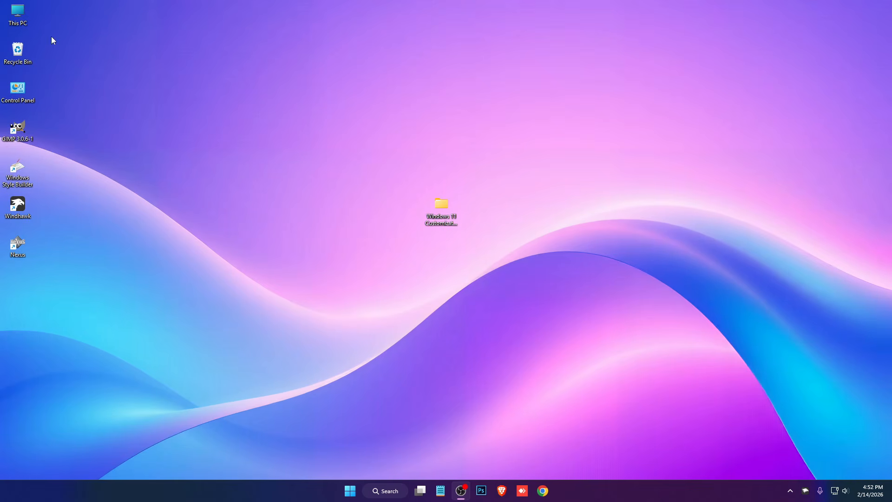
Open This PC to view the current File Explorer look, and close the window.
{"action": "double_click", "coordinate": [25, 18]}
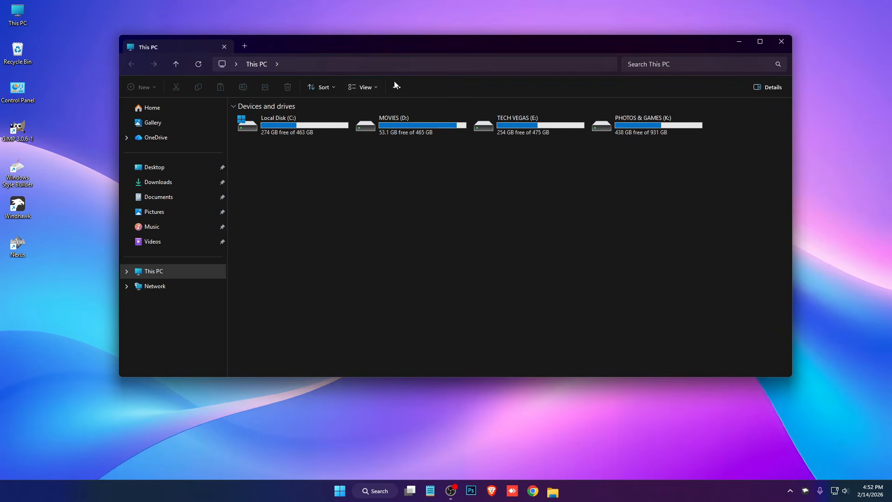
{"action": "left_click_drag", "start_coordinate": [424, 44], "coordinate": [440, 50]}
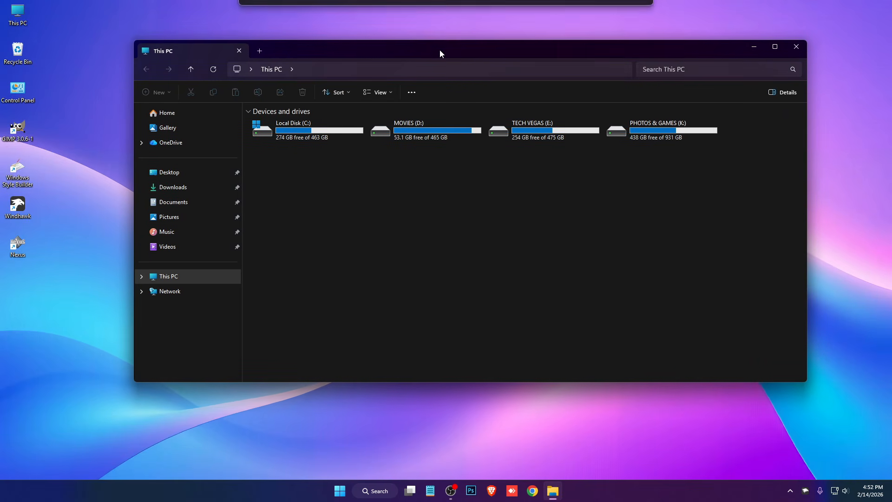
{"action": "left_click", "coordinate": [795, 48]}
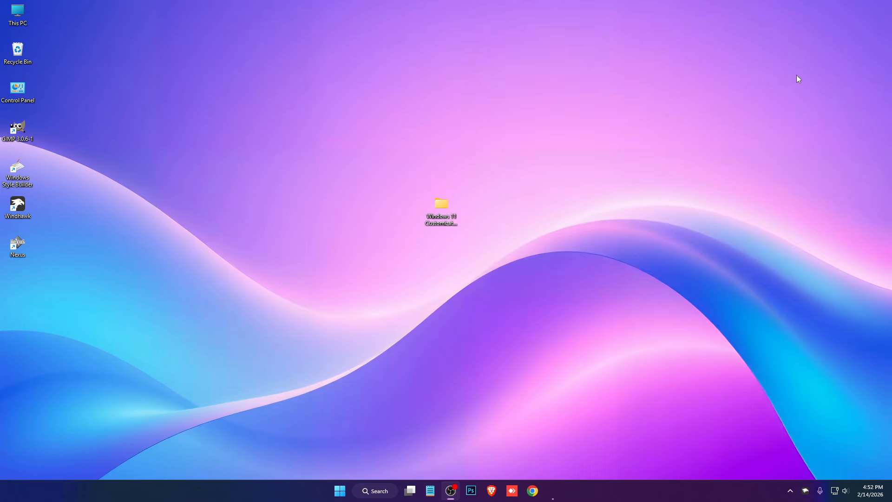
Open Windhawk, and open the Styler Mods text file from the desktop's Windows 11 Customization Using Windhawk folder.
{"action": "left_click", "coordinate": [805, 491]}
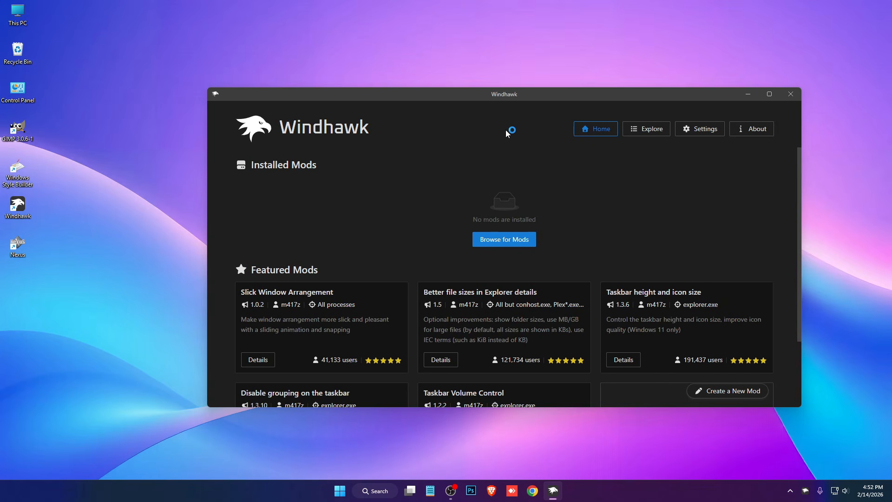
{"action": "left_click_drag", "start_coordinate": [506, 94], "coordinate": [502, 72]}
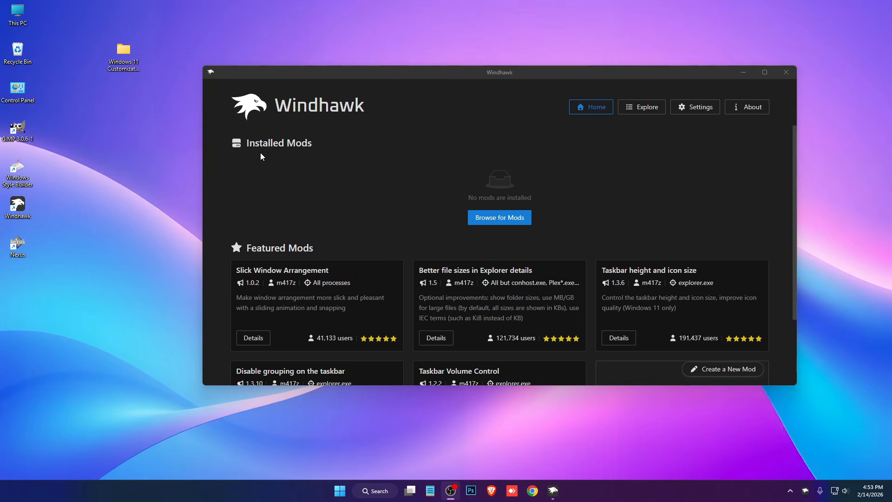
{"action": "double_click", "coordinate": [124, 51]}
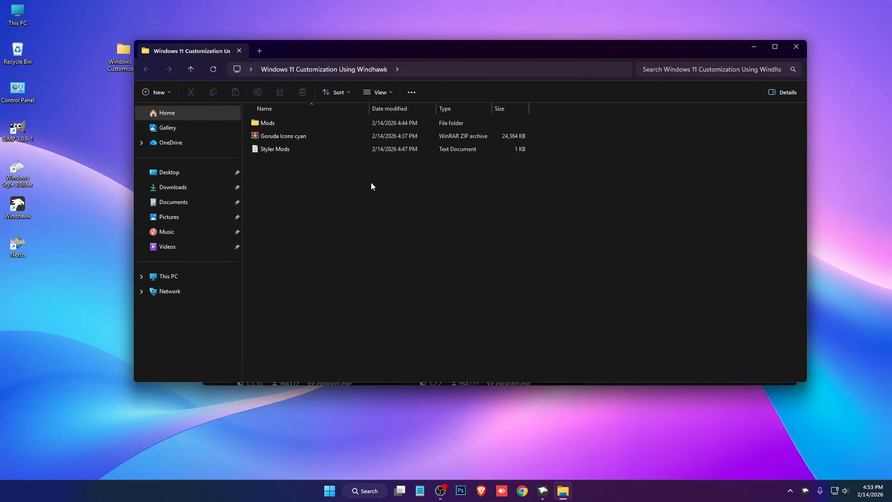
{"action": "double_click", "coordinate": [280, 149]}
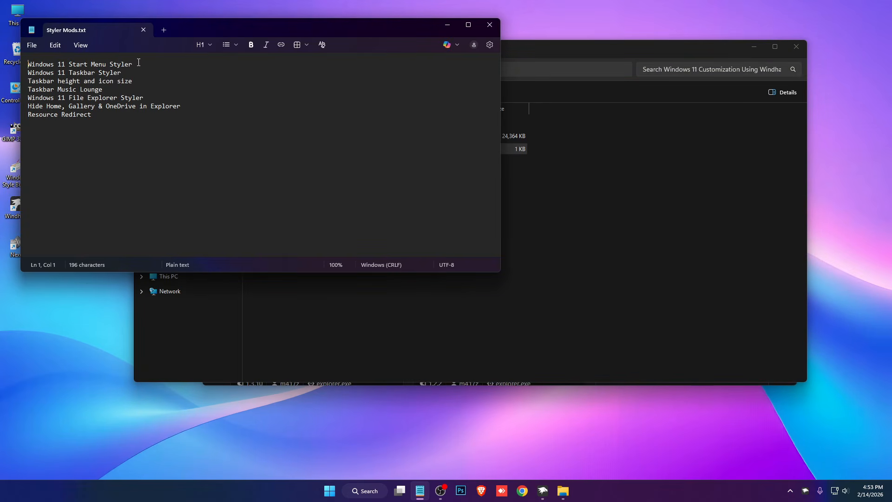
Copy the name "Windows 11 Start Menu Styler" from Styler Mods.txt and search for it among Windhawk's mods.
{"action": "left_click_drag", "start_coordinate": [138, 62], "coordinate": [26, 65]}
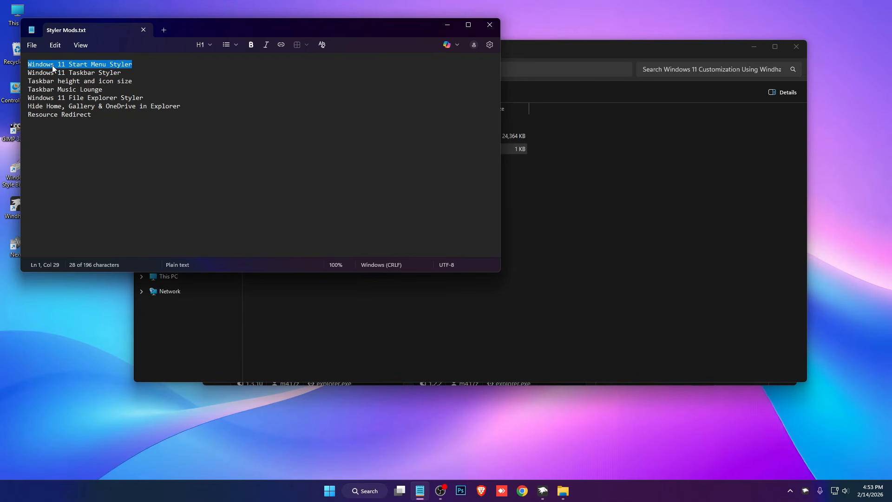
{"action": "right_click", "coordinate": [53, 68]}
{"action": "left_click", "coordinate": [99, 78]}
{"action": "left_click", "coordinate": [576, 146]}
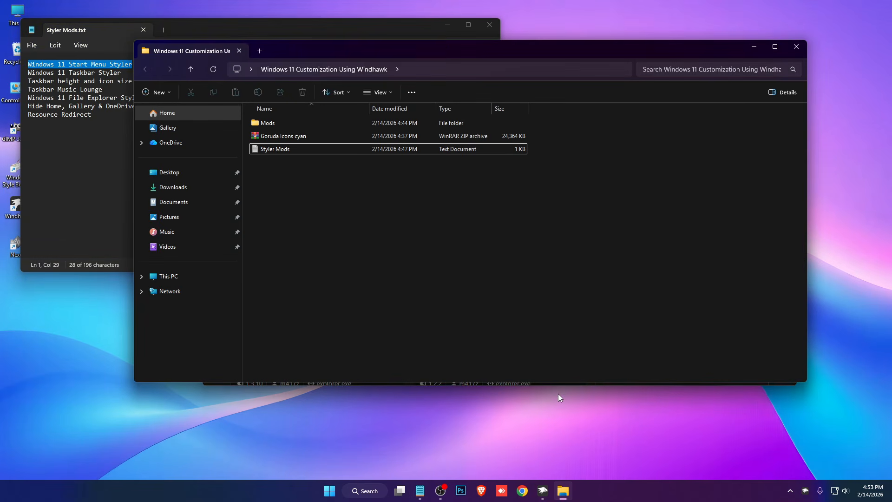
{"action": "left_click", "coordinate": [543, 491]}
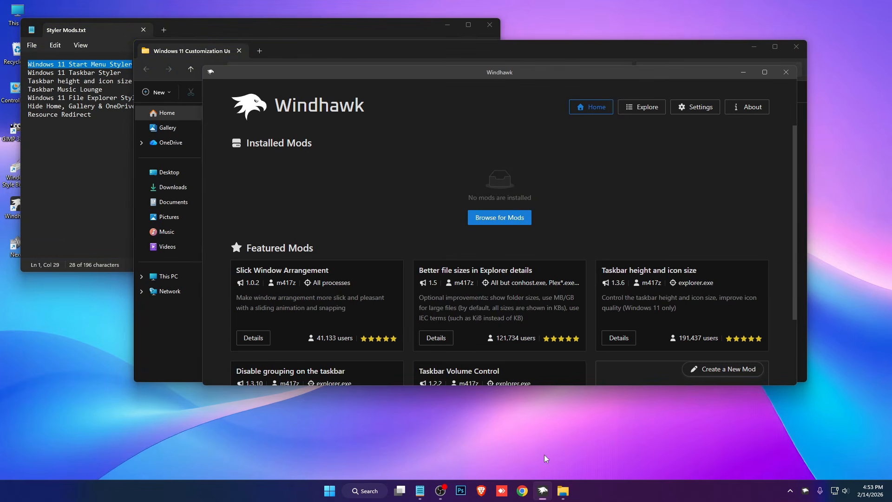
{"action": "left_click", "coordinate": [646, 111]}
{"action": "key", "text": "ctrl+v"}
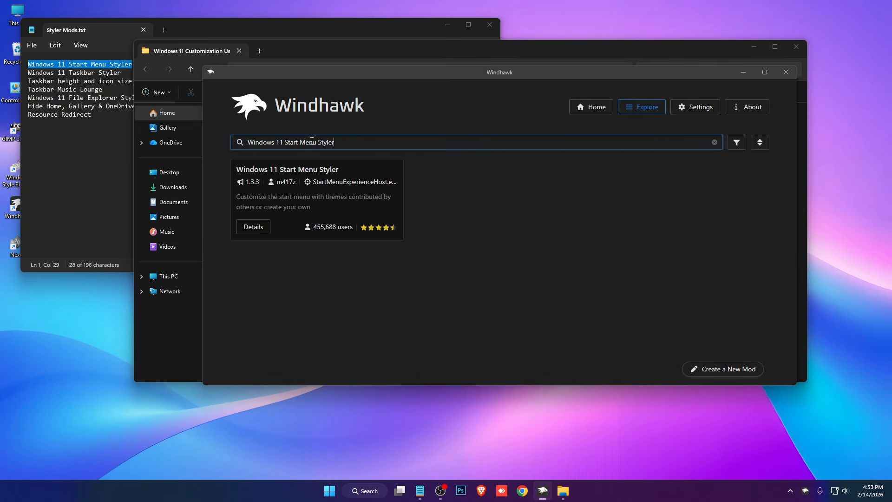
Install the Windows 11 Start Menu Styler mod, accepting the risk.
{"action": "left_click", "coordinate": [253, 226]}
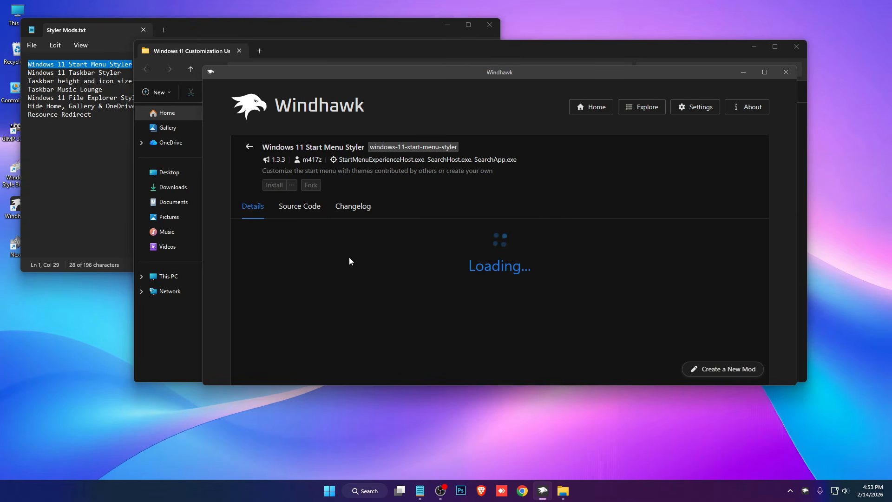
{"action": "left_click", "coordinate": [274, 185]}
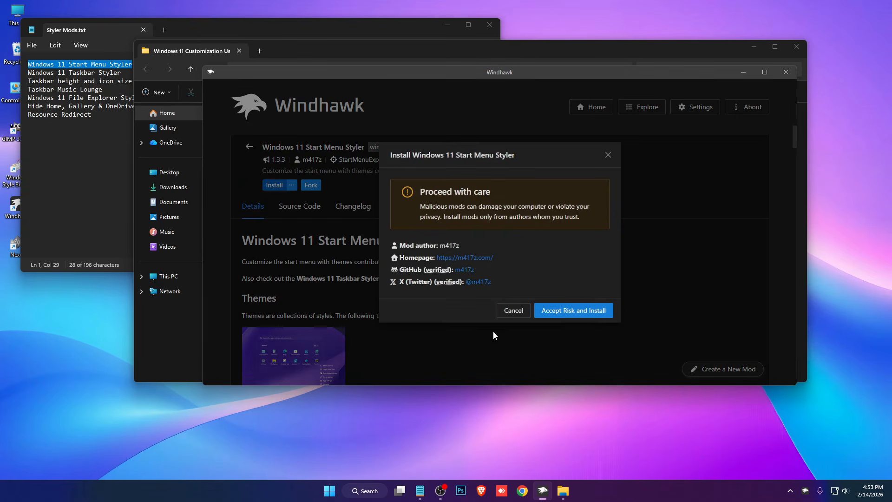
{"action": "left_click", "coordinate": [587, 311]}
Open the Start Menu text file in the Mods folder and copy its entire contents.
{"action": "left_click_drag", "start_coordinate": [622, 74], "coordinate": [606, 152]}
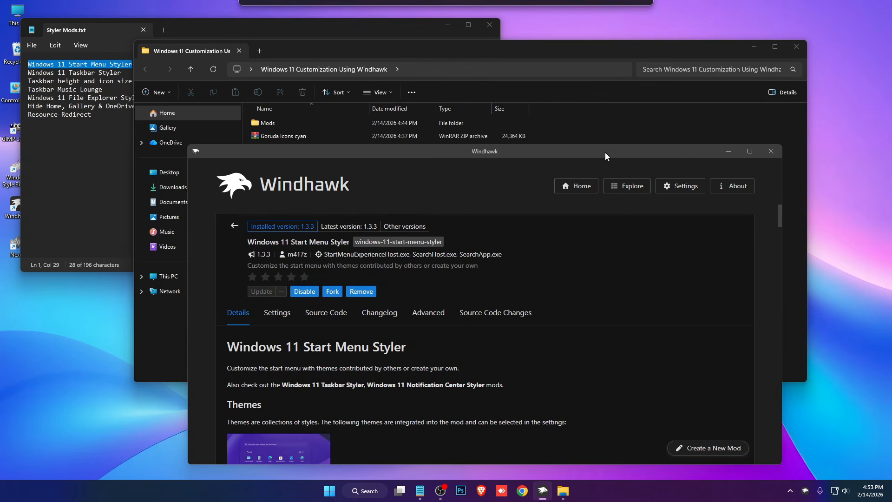
{"action": "left_click", "coordinate": [664, 129]}
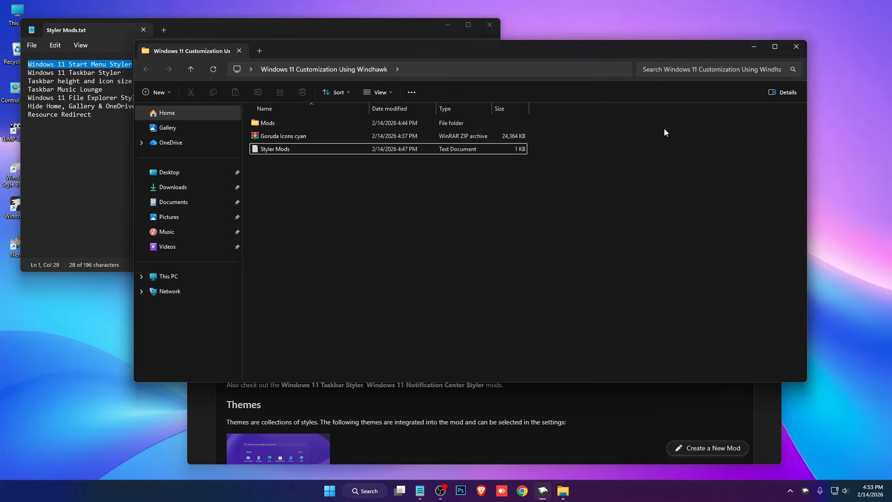
{"action": "double_click", "coordinate": [277, 122]}
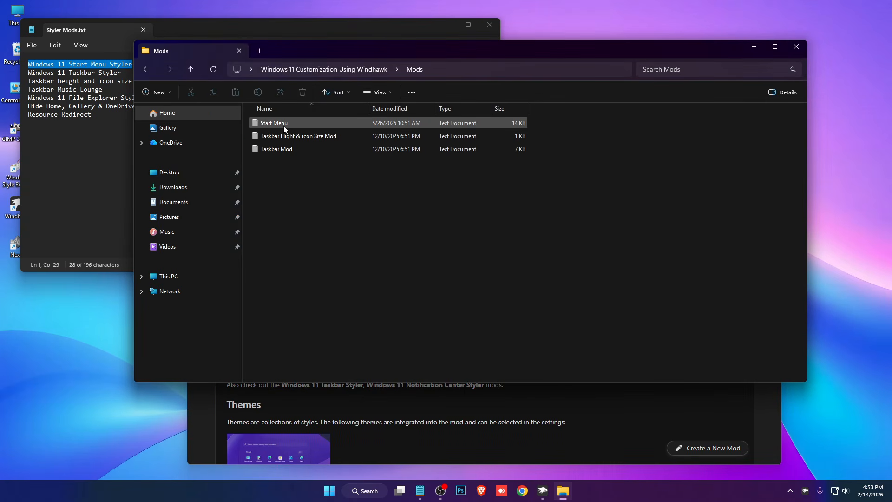
{"action": "double_click", "coordinate": [274, 125]}
{"action": "key", "text": "ctrl+a"}
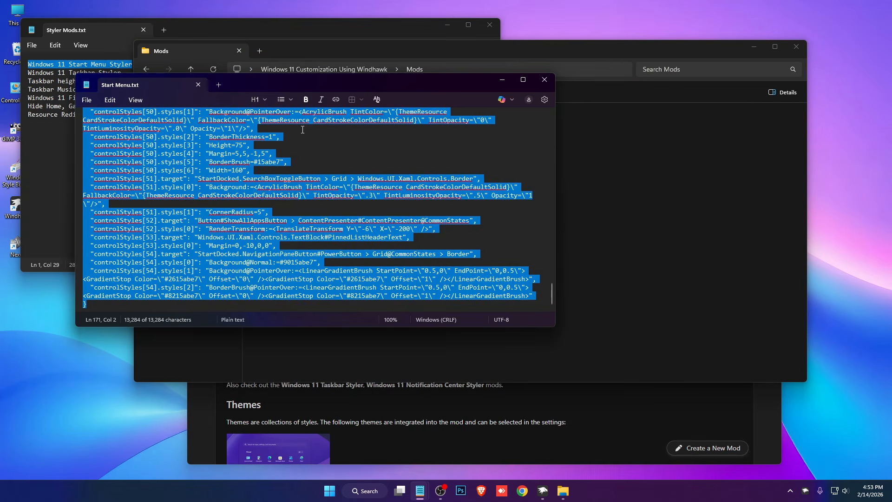
{"action": "right_click", "coordinate": [314, 121]}
{"action": "left_click", "coordinate": [359, 129]}
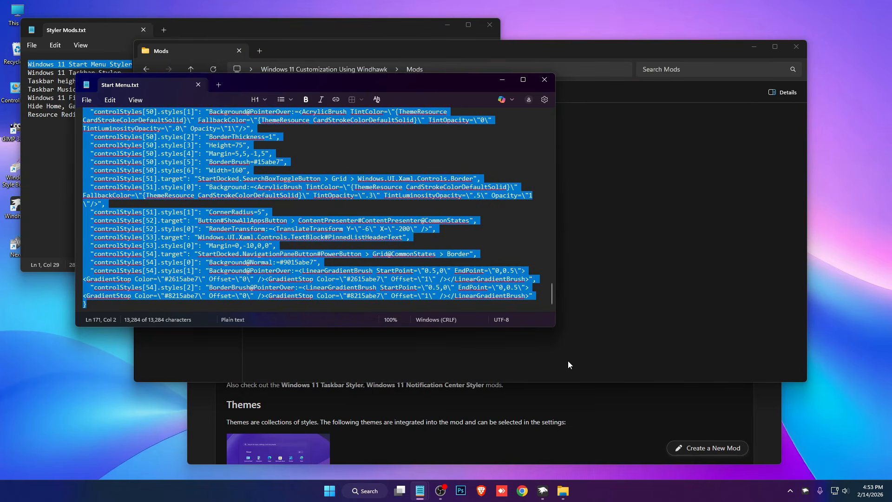
Replace the Start Menu Styler's advanced mod settings in Windhawk with the copied code, save them, and check the Start menu.
{"action": "left_click", "coordinate": [576, 395]}
{"action": "left_click", "coordinate": [425, 313]}
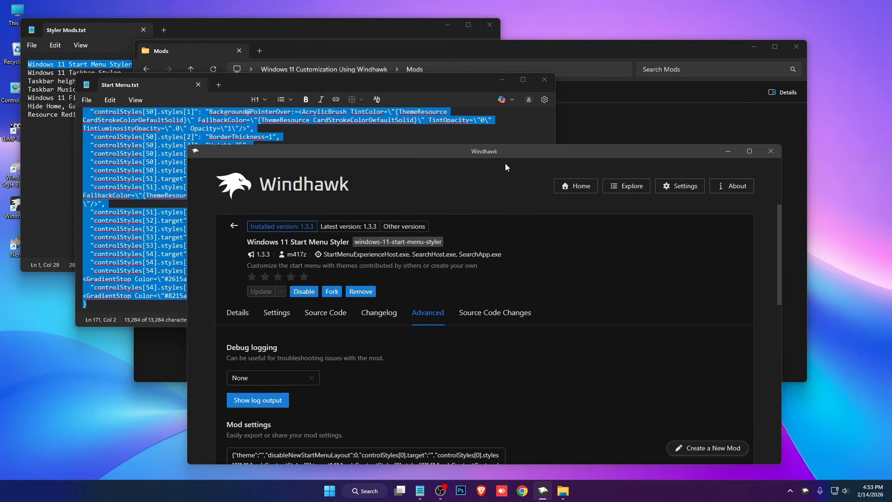
{"action": "left_click_drag", "start_coordinate": [503, 153], "coordinate": [515, 63]}
{"action": "scroll", "coordinate": [440, 280], "scroll_direction": "down", "scroll_amount": 3}
{"action": "left_click", "coordinate": [367, 287]}
{"action": "key", "text": "ctrl+a"}
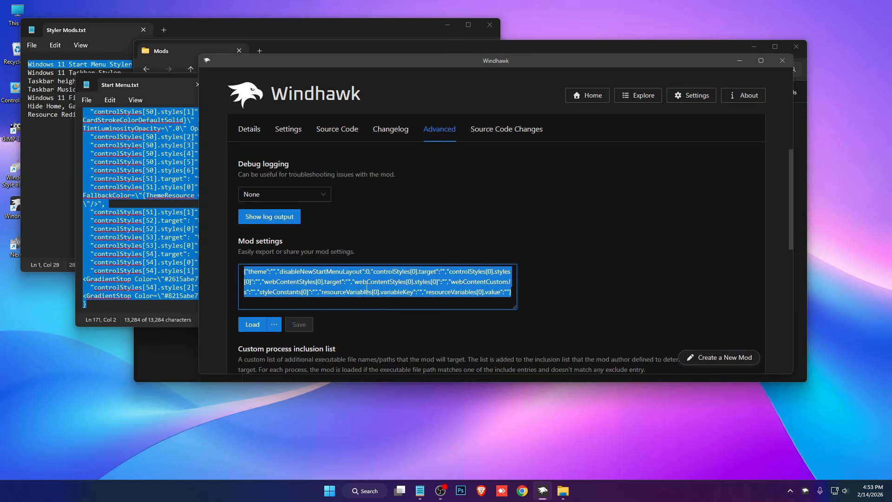
{"action": "key", "text": "ctrl+v"}
{"action": "left_click", "coordinate": [307, 325]}
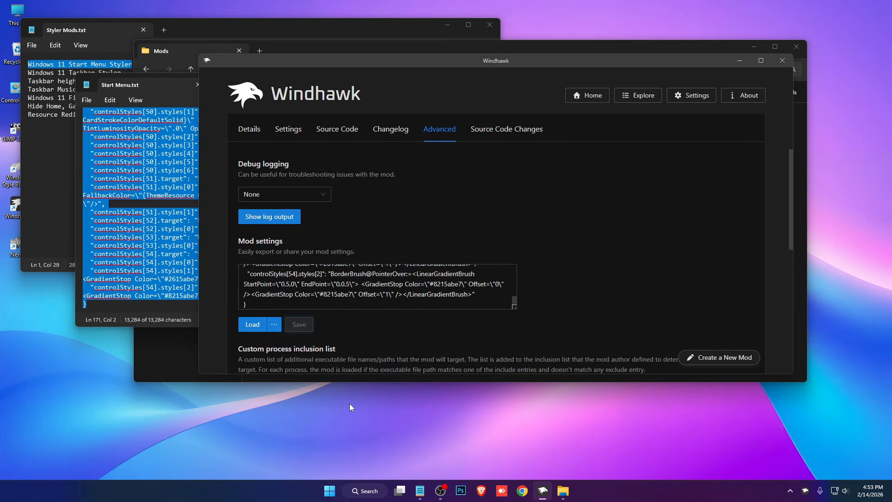
{"action": "left_click", "coordinate": [327, 496]}
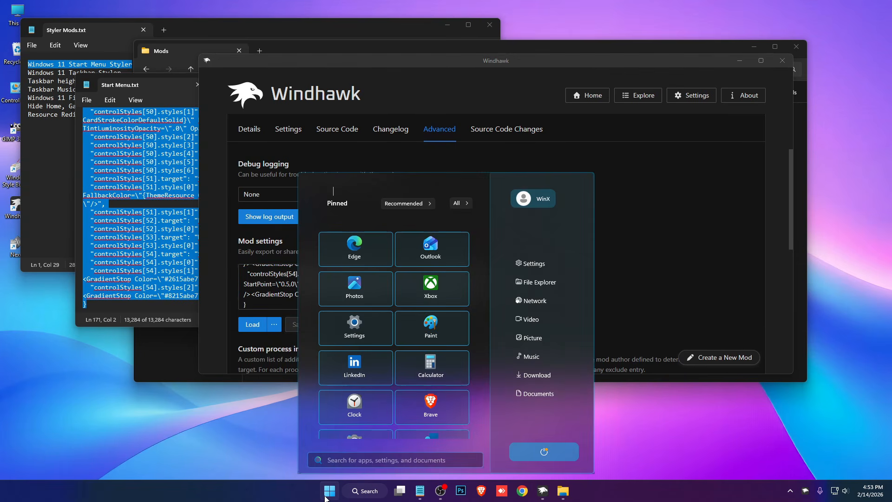
{"action": "left_click", "coordinate": [696, 255]}
Enable "Disable the new start menu layout" in the mod's settings, save, and check the Start menu.
{"action": "scroll", "coordinate": [480, 280], "scroll_direction": "up", "scroll_amount": 3}
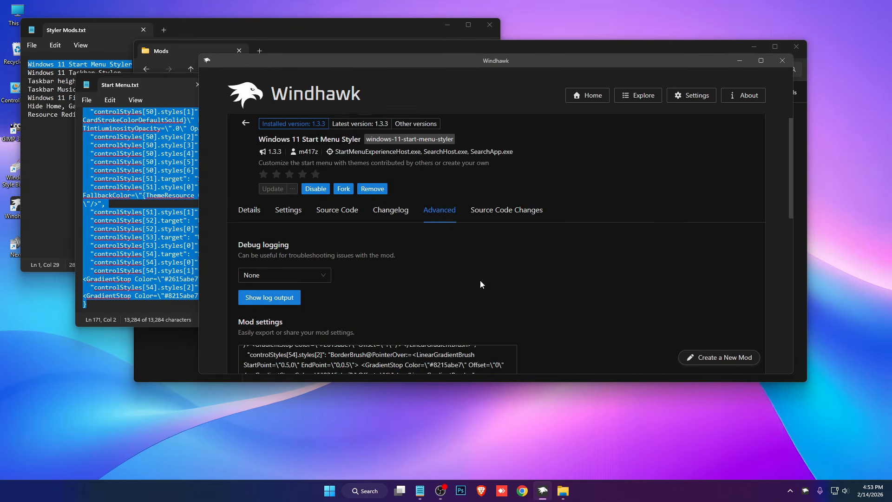
{"action": "left_click", "coordinate": [288, 223]}
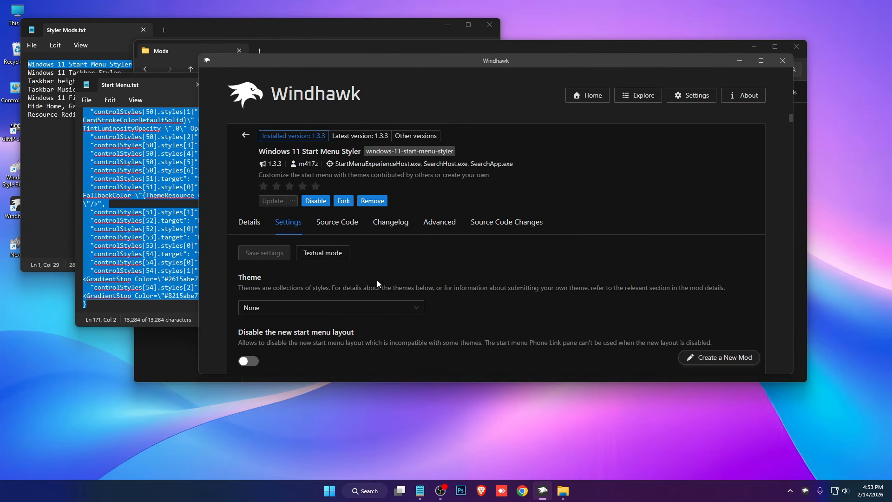
{"action": "scroll", "coordinate": [377, 280], "scroll_direction": "down", "scroll_amount": 1}
{"action": "left_click", "coordinate": [253, 315]}
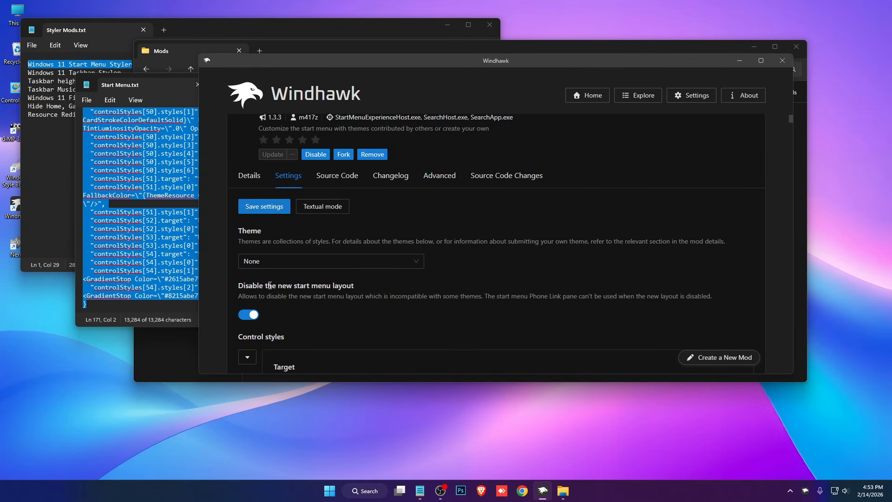
{"action": "scroll", "coordinate": [350, 291], "scroll_direction": "up", "scroll_amount": 1}
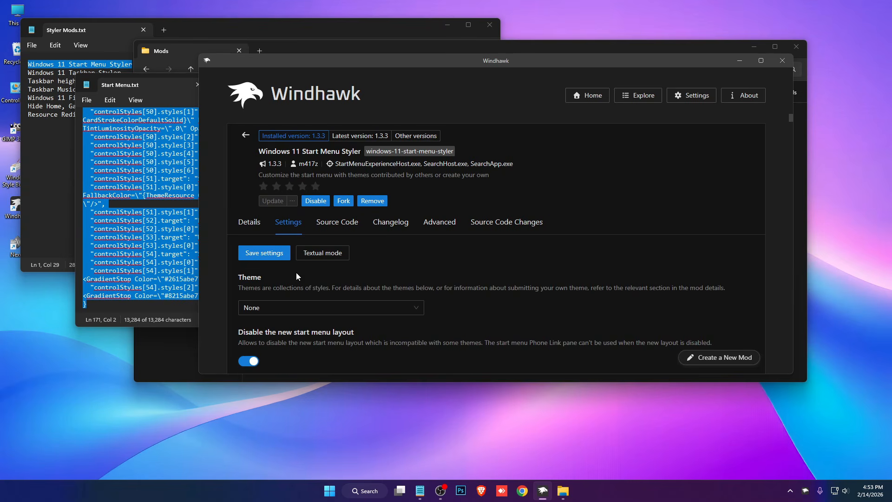
{"action": "left_click", "coordinate": [263, 252]}
{"action": "left_click", "coordinate": [336, 491]}
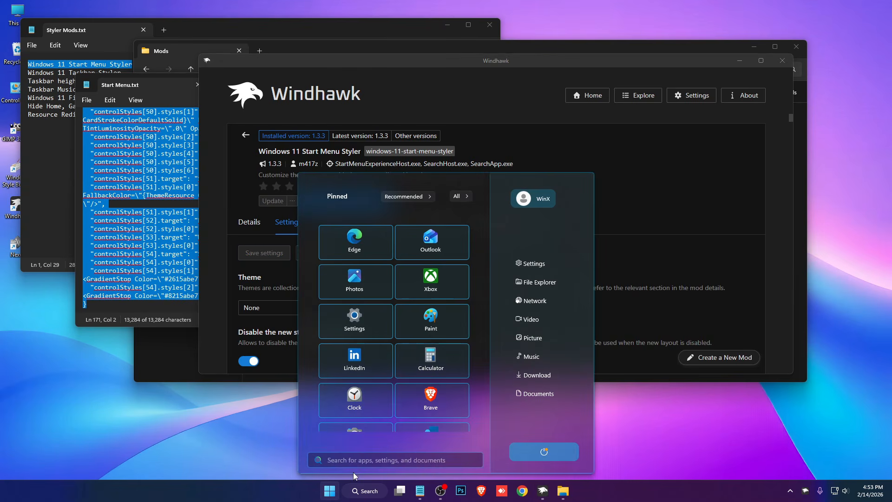
{"action": "left_click", "coordinate": [674, 220]}
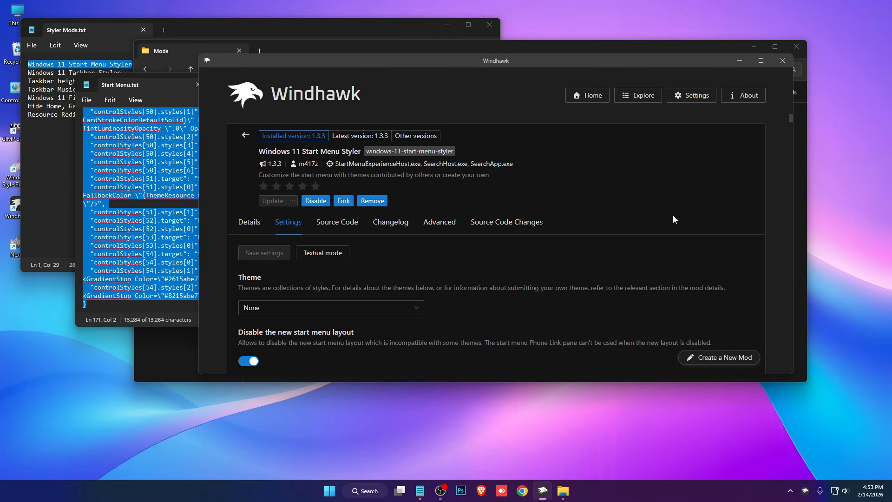
Copy "Windows 11 Taskbar Styler" from Styler Mods.txt and search for it among the mods in Windhawk.
{"action": "left_click", "coordinate": [330, 26]}
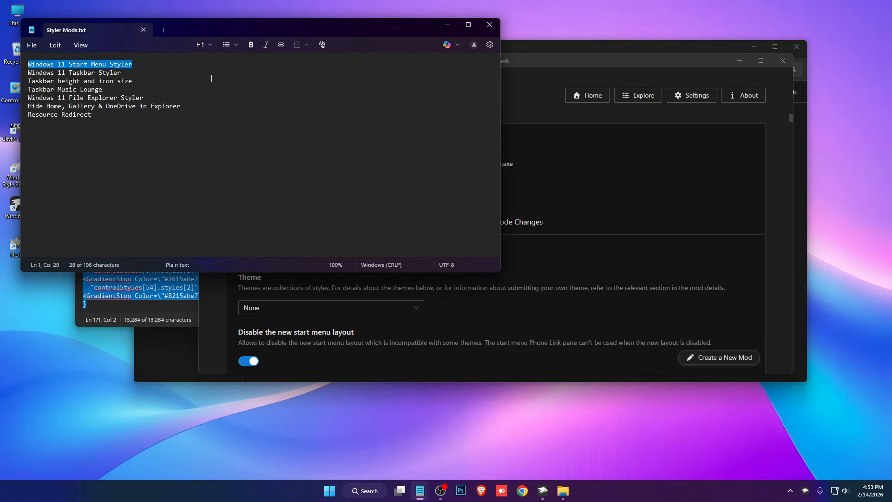
{"action": "left_click_drag", "start_coordinate": [128, 72], "coordinate": [29, 73]}
{"action": "right_click", "coordinate": [56, 75]}
{"action": "left_click", "coordinate": [104, 85]}
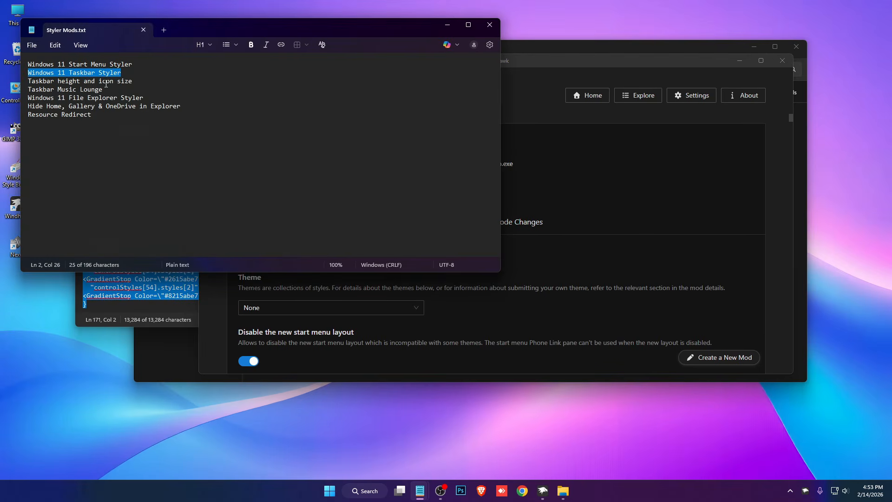
{"action": "left_click", "coordinate": [597, 60]}
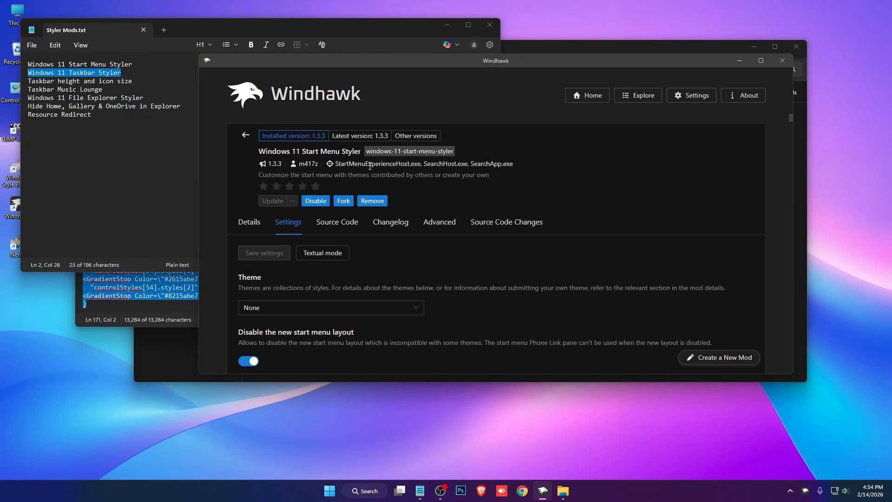
{"action": "left_click", "coordinate": [644, 101]}
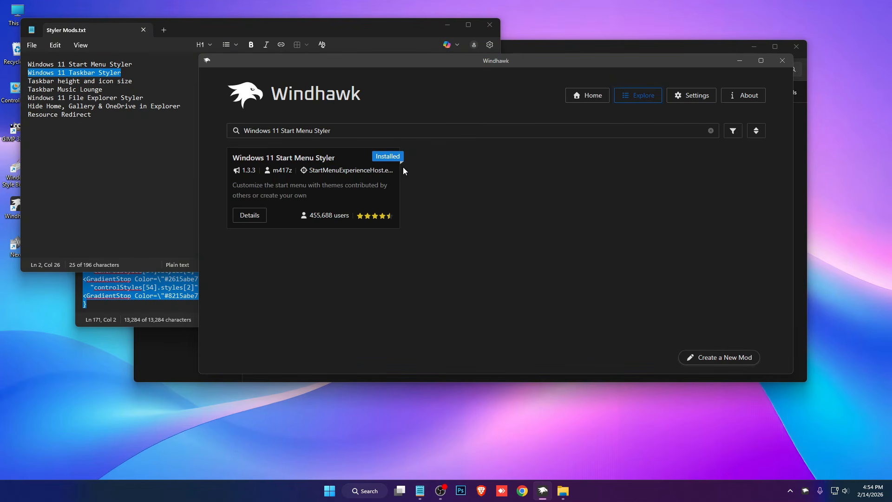
{"action": "triple_click", "coordinate": [356, 131]}
{"action": "key", "text": "ctrl+v"}
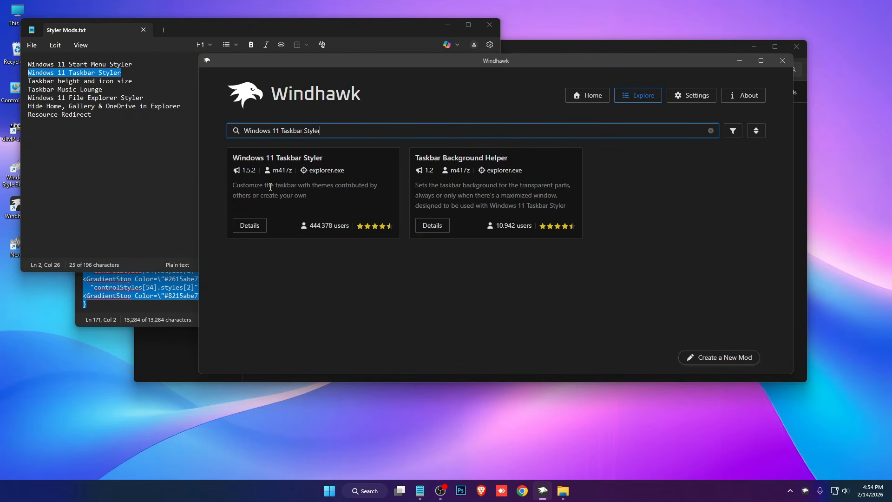
Install the Windows 11 Taskbar Styler mod, accepting the risk.
{"action": "left_click", "coordinate": [249, 225]}
{"action": "left_click", "coordinate": [270, 173]}
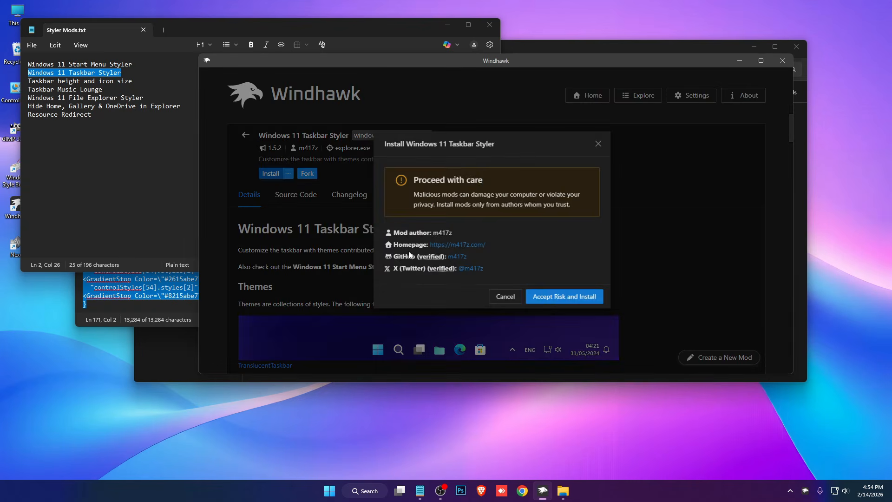
{"action": "left_click", "coordinate": [569, 297]}
Close Start Menu.txt, open the Taskbar Mod text file in the Mods folder, and copy its entire contents.
{"action": "left_click", "coordinate": [163, 213]}
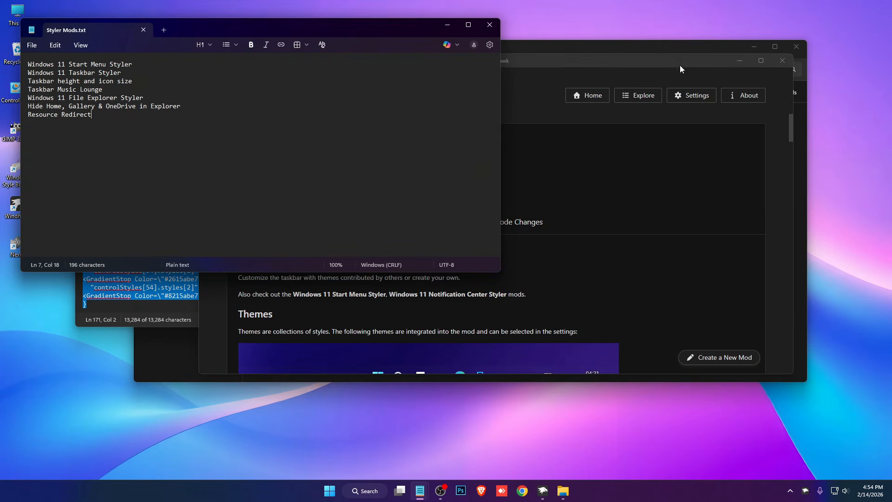
{"action": "left_click_drag", "start_coordinate": [633, 68], "coordinate": [667, 214]}
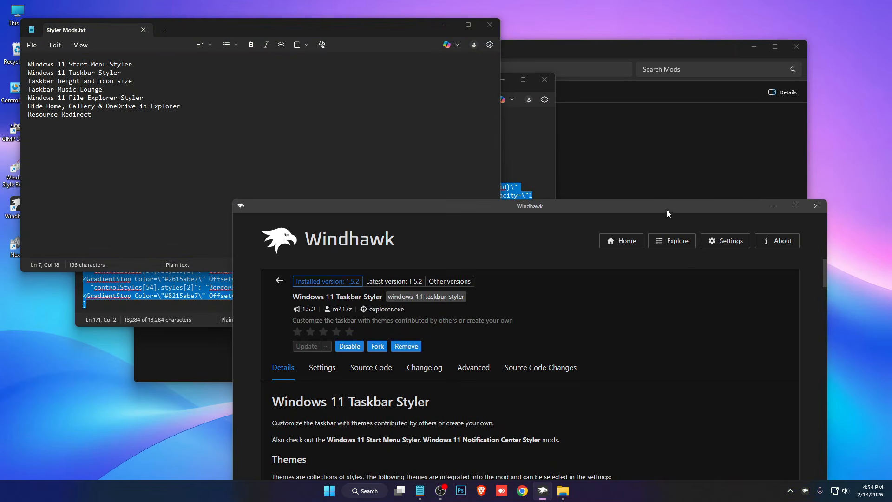
{"action": "left_click", "coordinate": [545, 80]}
{"action": "left_click", "coordinate": [595, 154]}
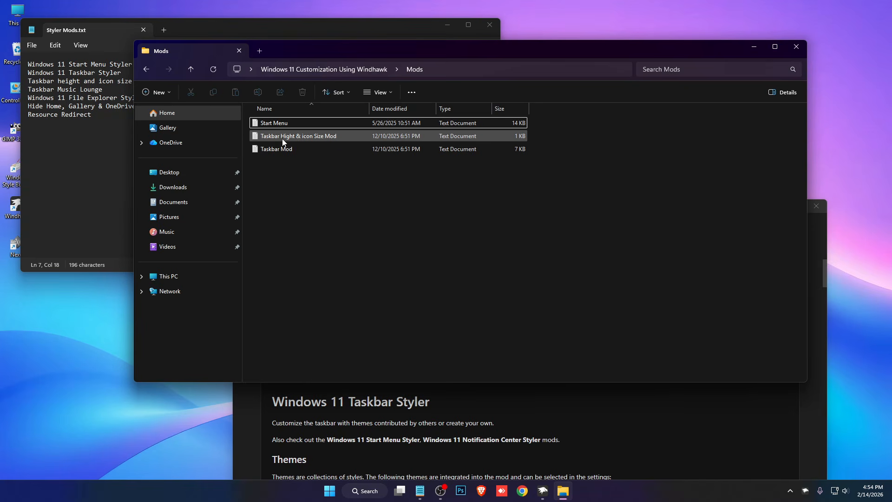
{"action": "double_click", "coordinate": [278, 149]}
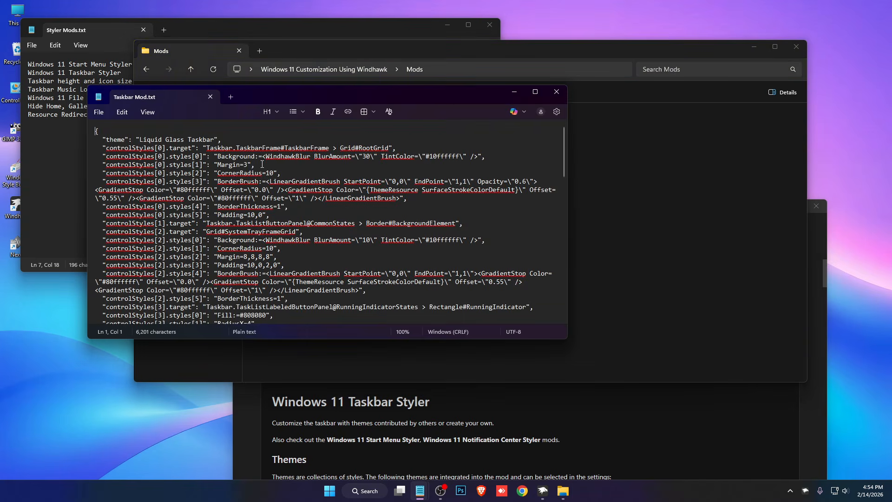
{"action": "key", "text": "ctrl+a"}
{"action": "right_click", "coordinate": [215, 149]}
{"action": "left_click", "coordinate": [261, 164]}
Replace the Taskbar Styler's advanced mod settings in Windhawk with the copied Taskbar Mod code and save them.
{"action": "left_click", "coordinate": [564, 388]}
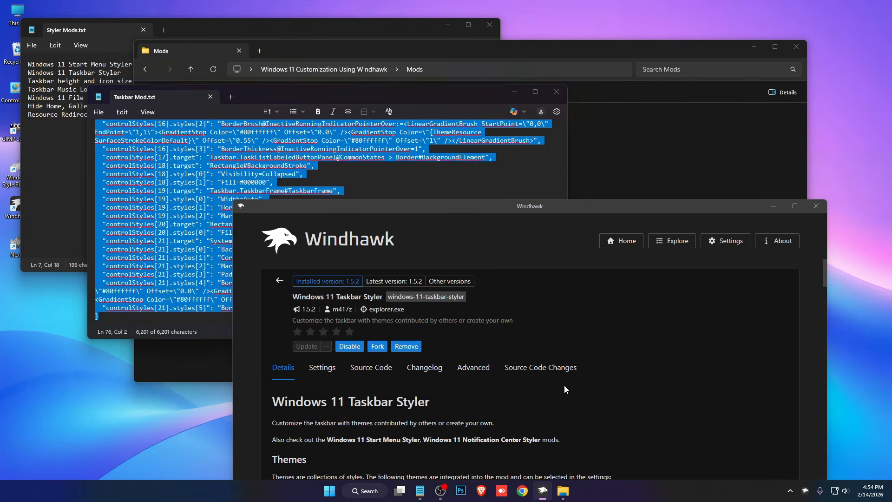
{"action": "left_click", "coordinate": [481, 368]}
{"action": "left_click_drag", "start_coordinate": [546, 206], "coordinate": [550, 94]}
{"action": "scroll", "coordinate": [539, 141], "scroll_direction": "down", "scroll_amount": 2}
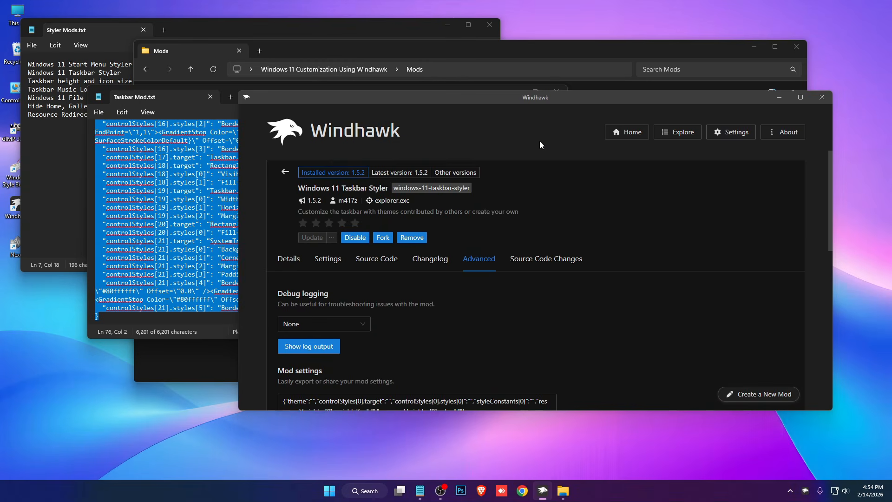
{"action": "left_click", "coordinate": [437, 320]}
{"action": "key", "text": "ctrl+a"}
{"action": "key", "text": "ctrl+v"}
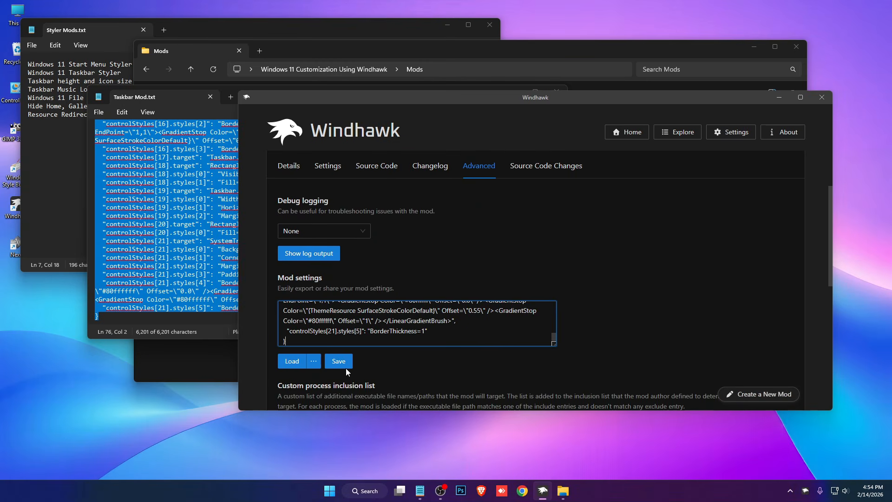
{"action": "left_click", "coordinate": [339, 362]}
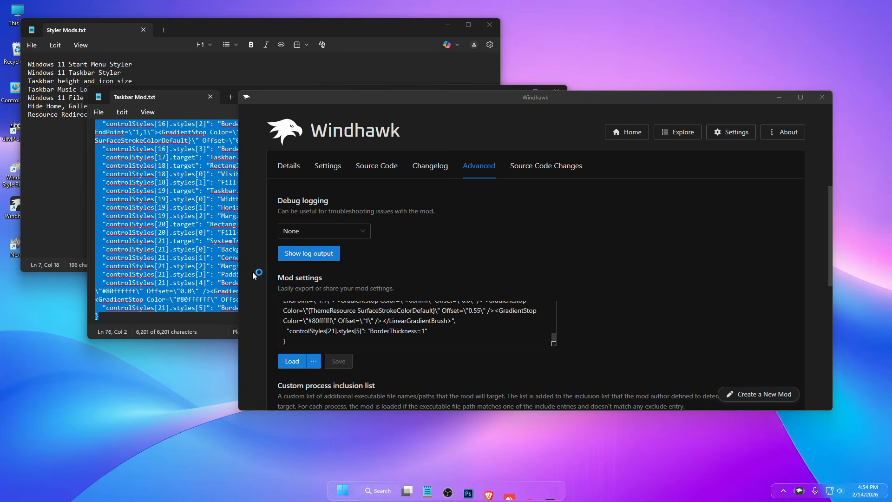
Copy "Taskbar height and icon size" from Styler Mods.txt and search for it among the mods in Windhawk.
{"action": "left_click", "coordinate": [167, 70]}
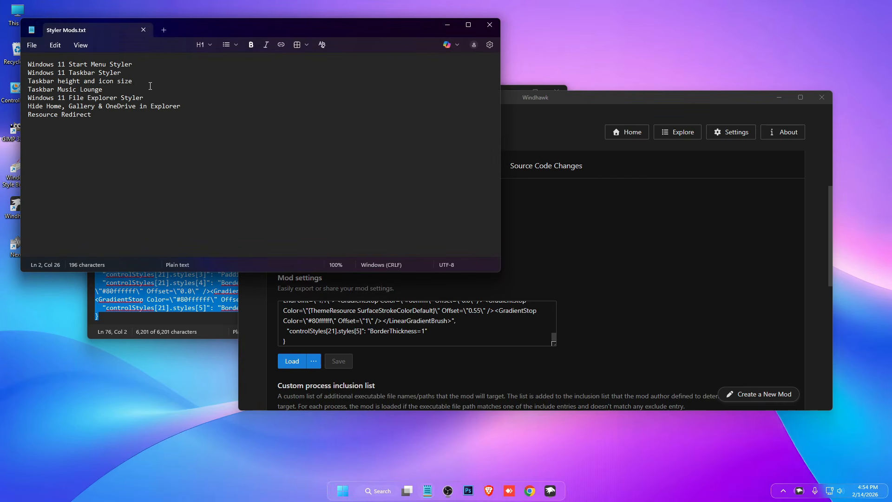
{"action": "left_click_drag", "start_coordinate": [141, 81], "coordinate": [21, 79]}
{"action": "right_click", "coordinate": [73, 83]}
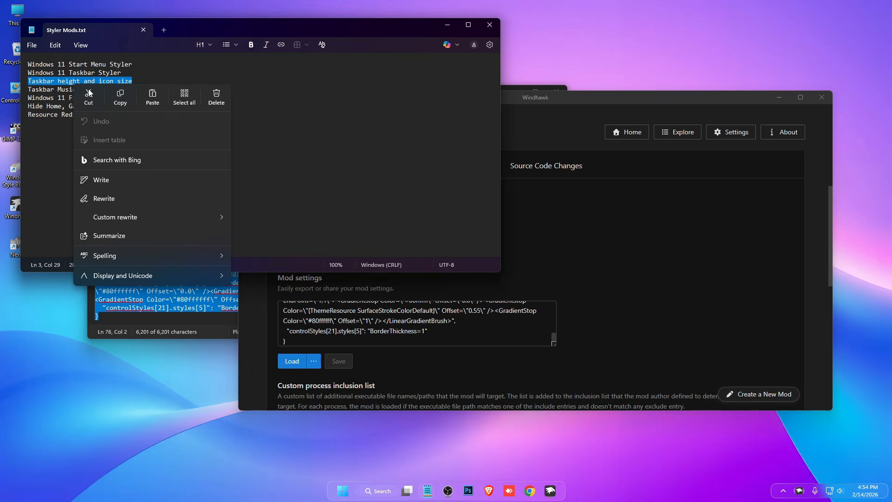
{"action": "left_click", "coordinate": [158, 95]}
{"action": "left_click", "coordinate": [674, 179]}
{"action": "left_click", "coordinate": [675, 137]}
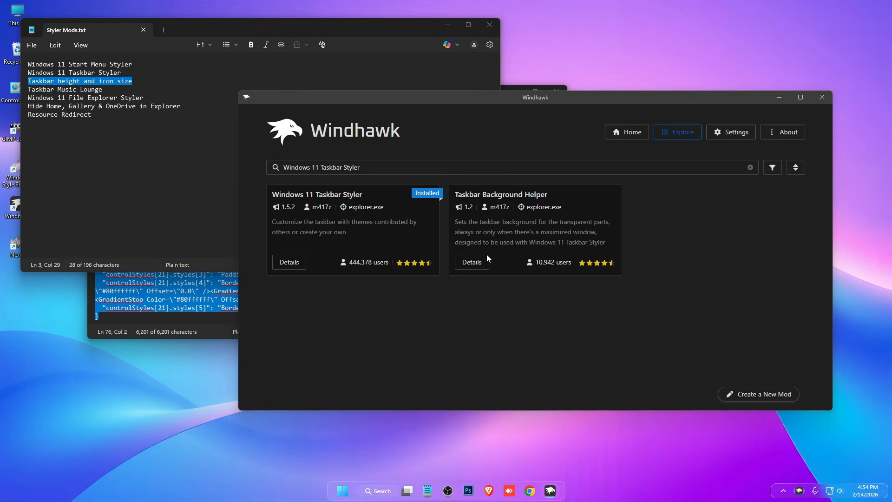
{"action": "left_click_drag", "start_coordinate": [363, 170], "coordinate": [275, 170]}
{"action": "key", "text": "ctrl+v"}
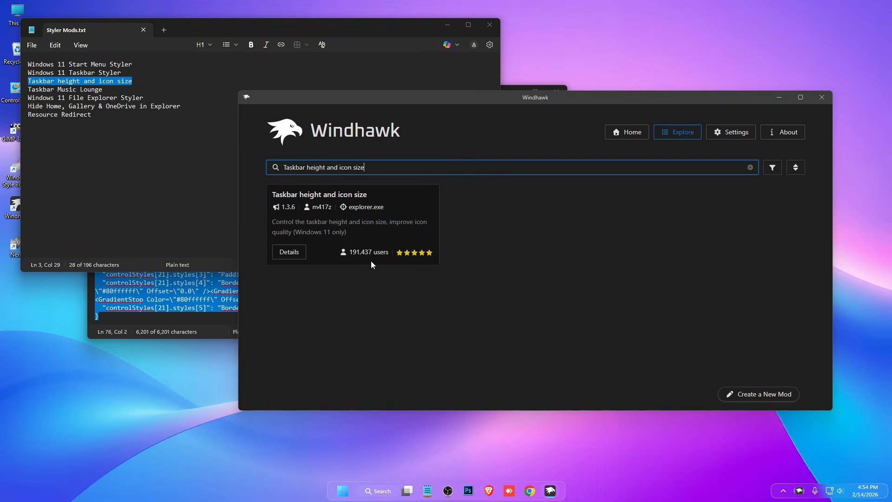
Install the Taskbar height and icon size mod, accepting the risk.
{"action": "left_click", "coordinate": [297, 255]}
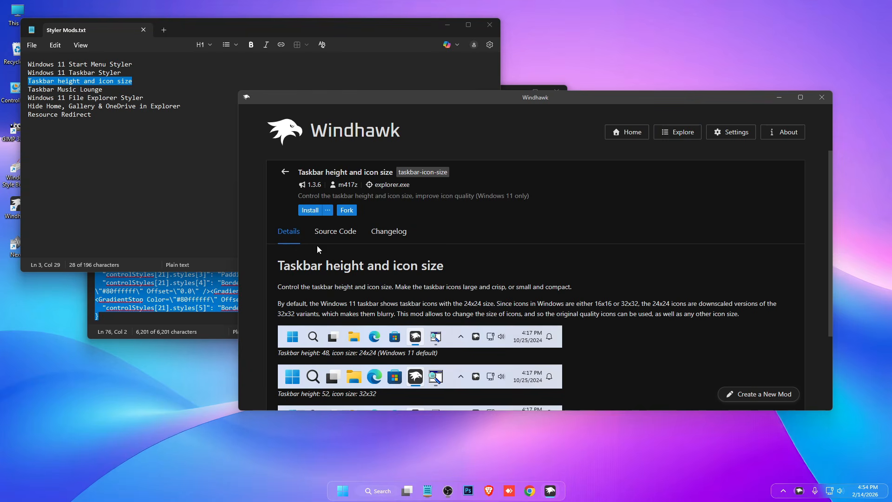
{"action": "left_click", "coordinate": [309, 212]}
{"action": "left_click", "coordinate": [608, 335]}
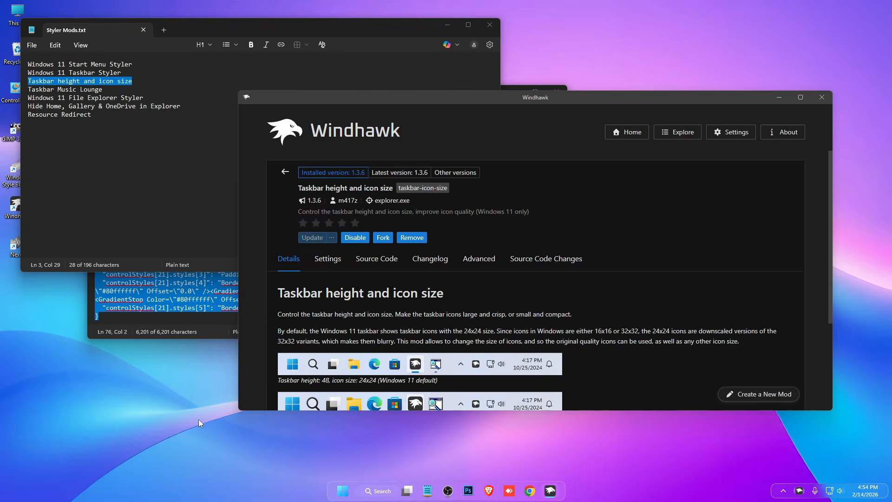
Close Taskbar Mod.txt and move the Styler Mods.txt and Windhawk windows to uncover the customization folder on the desktop.
{"action": "left_click", "coordinate": [157, 330]}
{"action": "left_click", "coordinate": [557, 91]}
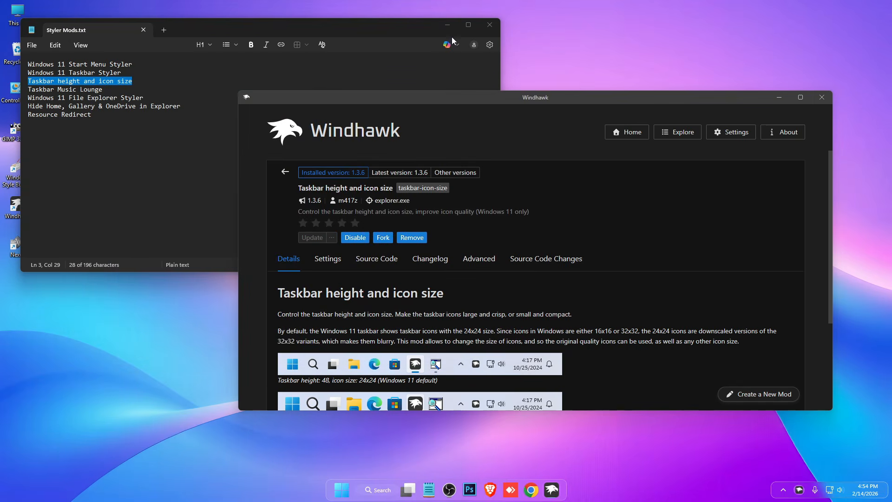
{"action": "left_click", "coordinate": [384, 28]}
{"action": "left_click_drag", "start_coordinate": [384, 28], "coordinate": [312, 103]}
{"action": "left_click_drag", "start_coordinate": [526, 99], "coordinate": [568, 226]}
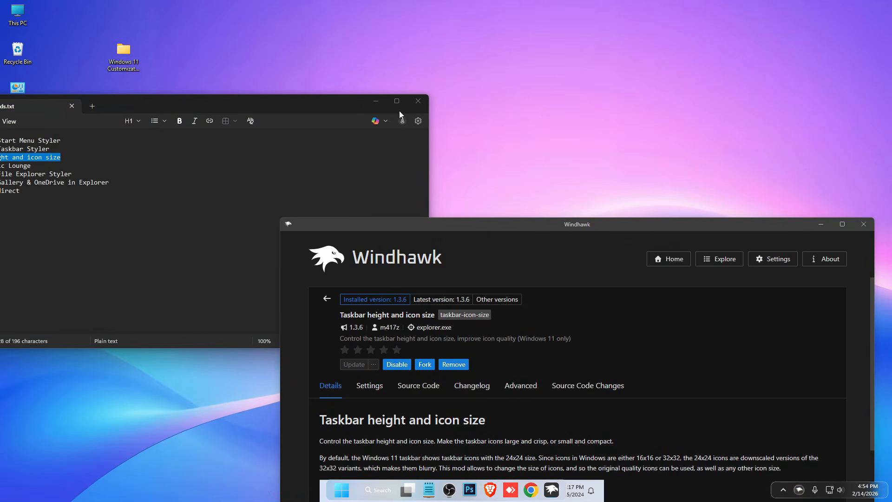
{"action": "left_click_drag", "start_coordinate": [324, 99], "coordinate": [458, 62]}
Open the Taskbar Hight & icon Size Mod text file from the customization folder's Mods subfolder and copy its entire contents.
{"action": "double_click", "coordinate": [123, 49]}
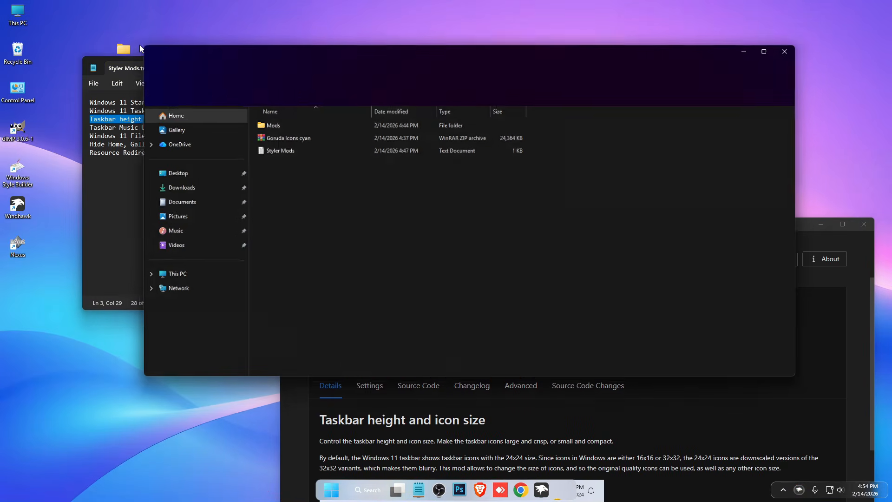
{"action": "double_click", "coordinate": [273, 123]}
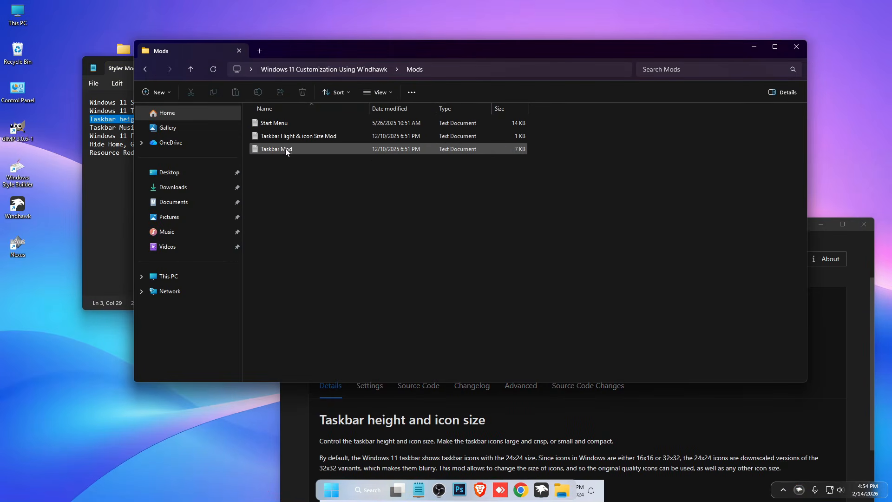
{"action": "left_click", "coordinate": [293, 137]}
{"action": "double_click", "coordinate": [293, 136]}
{"action": "key", "text": "ctrl+a"}
{"action": "key", "text": "ctrl+c"}
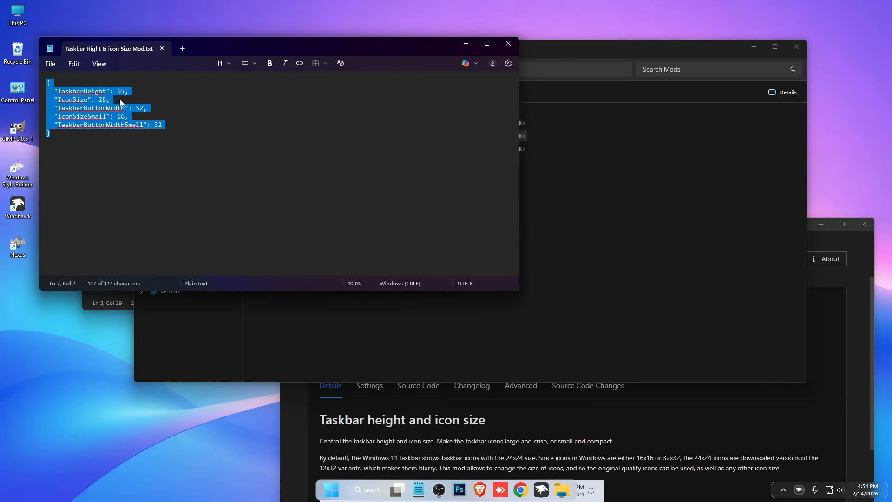
{"action": "right_click", "coordinate": [122, 102]}
{"action": "left_click", "coordinate": [177, 115]}
Replace the Taskbar height and icon size mod's advanced settings in Windhawk with the copied code, save them, and close the source text file.
{"action": "left_click", "coordinate": [834, 353]}
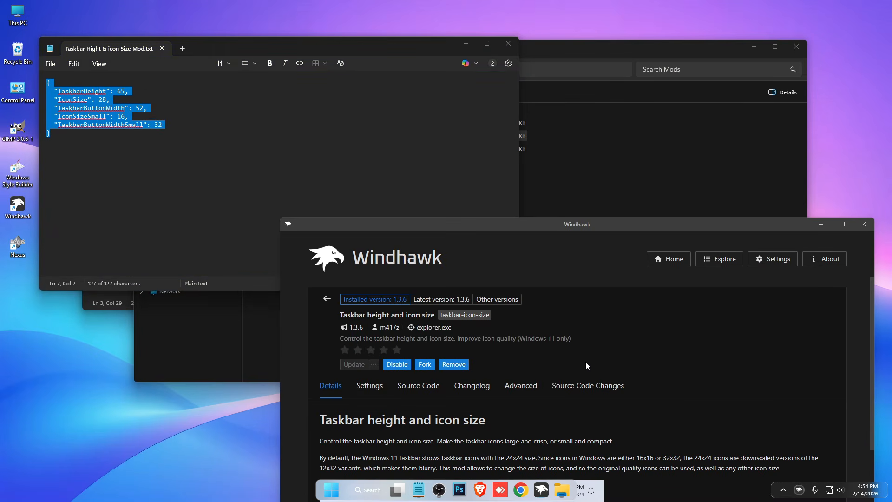
{"action": "left_click", "coordinate": [521, 385]}
{"action": "left_click_drag", "start_coordinate": [579, 225], "coordinate": [548, 100]}
{"action": "scroll", "coordinate": [444, 319], "scroll_direction": "down", "scroll_amount": 3}
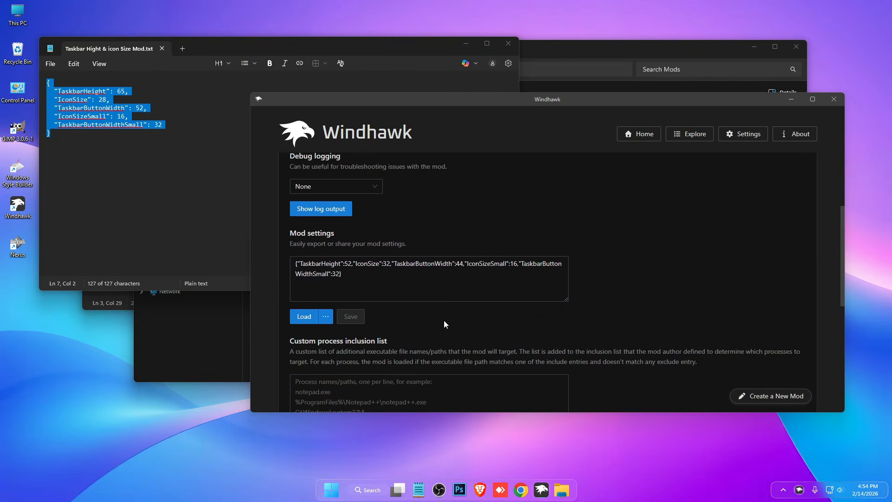
{"action": "left_click", "coordinate": [425, 275]}
{"action": "key", "text": "ctrl+a"}
{"action": "key", "text": "ctrl+v"}
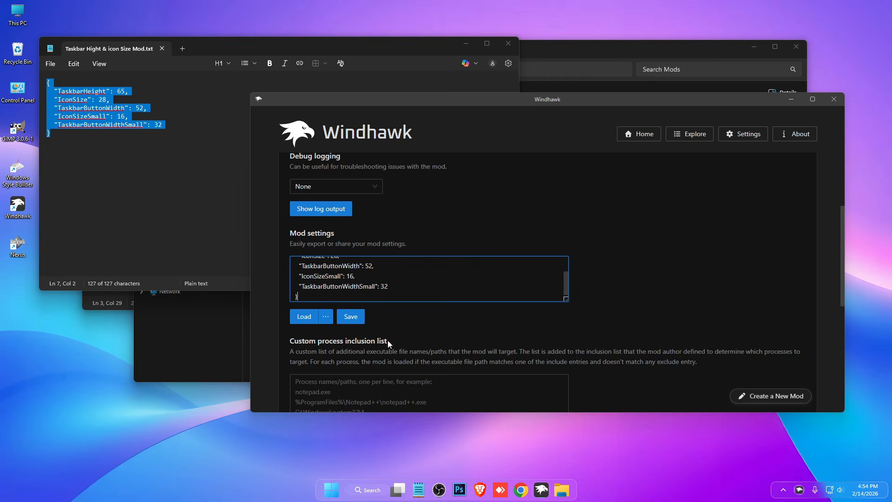
{"action": "left_click", "coordinate": [351, 325]}
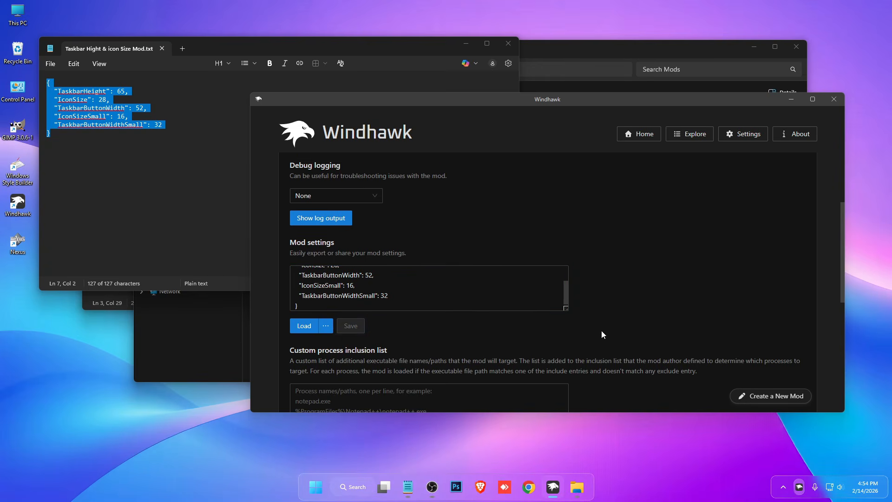
{"action": "scroll", "coordinate": [601, 330], "scroll_direction": "up", "scroll_amount": 3}
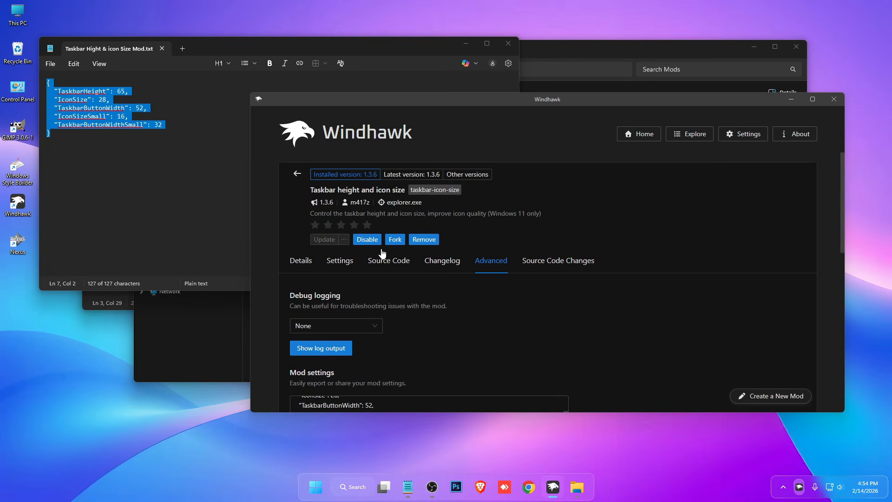
{"action": "left_click", "coordinate": [514, 44]}
Copy "Taskbar Music Lounge" from Styler Mods.txt, search for it in Windhawk, and open the mod's details.
{"action": "left_click", "coordinate": [119, 183]}
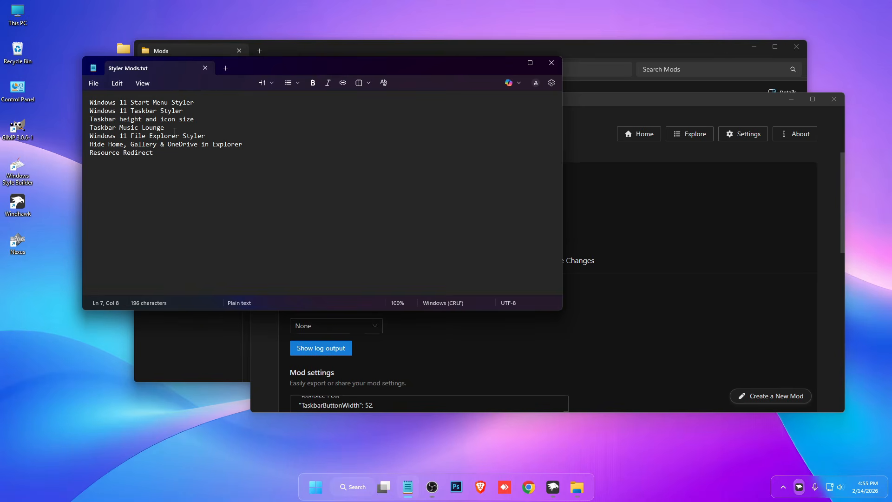
{"action": "left_click_drag", "start_coordinate": [169, 129], "coordinate": [82, 130]}
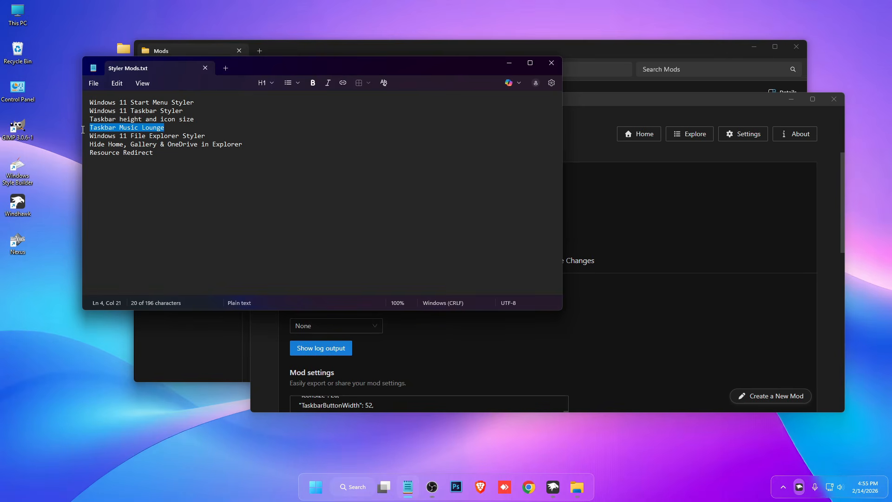
{"action": "right_click", "coordinate": [152, 127]}
{"action": "left_click", "coordinate": [196, 136]}
{"action": "left_click", "coordinate": [717, 172]}
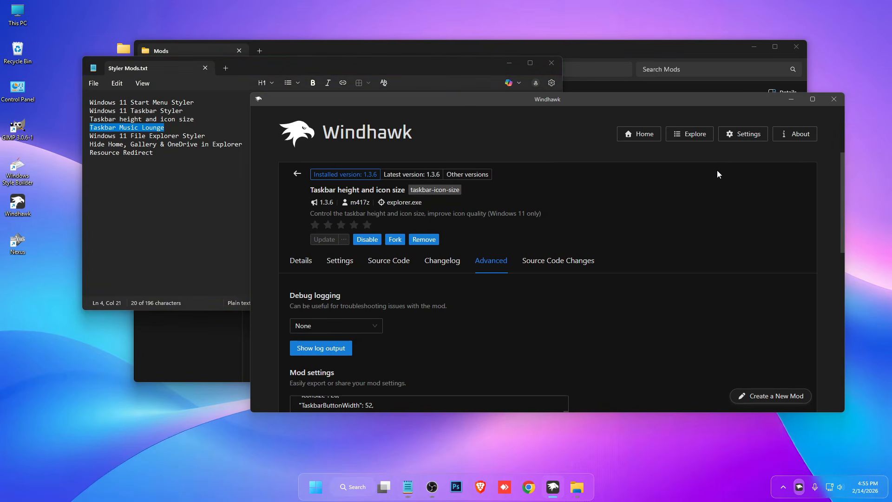
{"action": "left_click", "coordinate": [704, 140]}
{"action": "triple_click", "coordinate": [391, 170]}
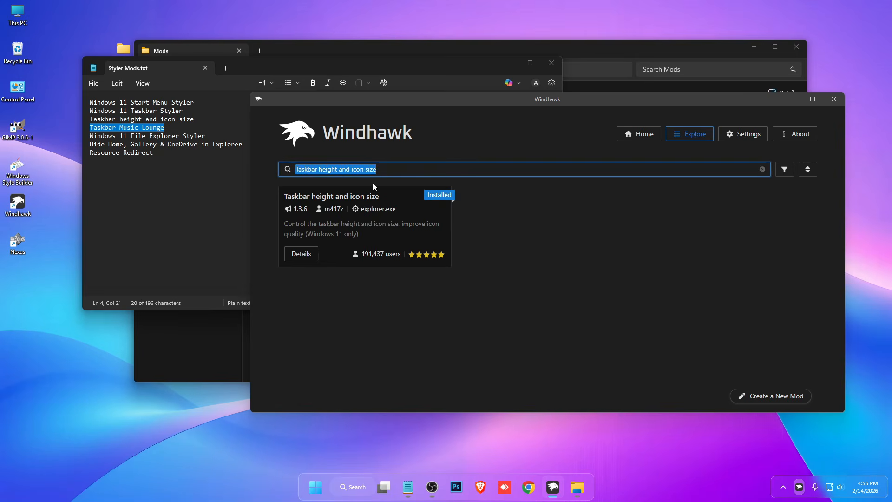
{"action": "key", "text": "ctrl+v"}
{"action": "left_click", "coordinate": [311, 255]}
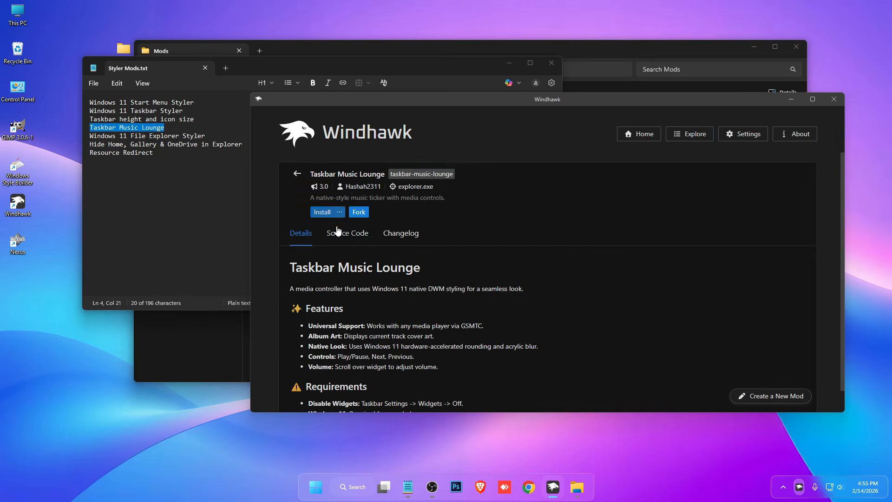
Install the Taskbar Music Lounge mod, accepting the risk, and open its settings.
{"action": "left_click", "coordinate": [322, 212]}
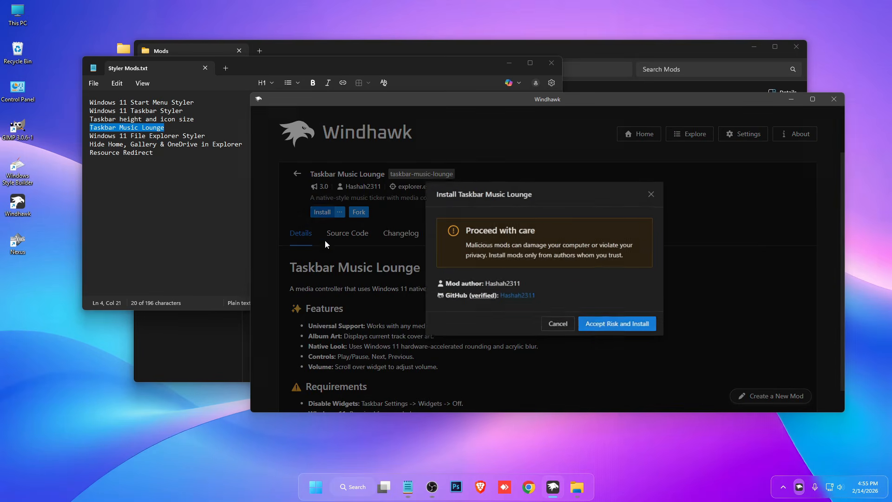
{"action": "left_click", "coordinate": [604, 327]}
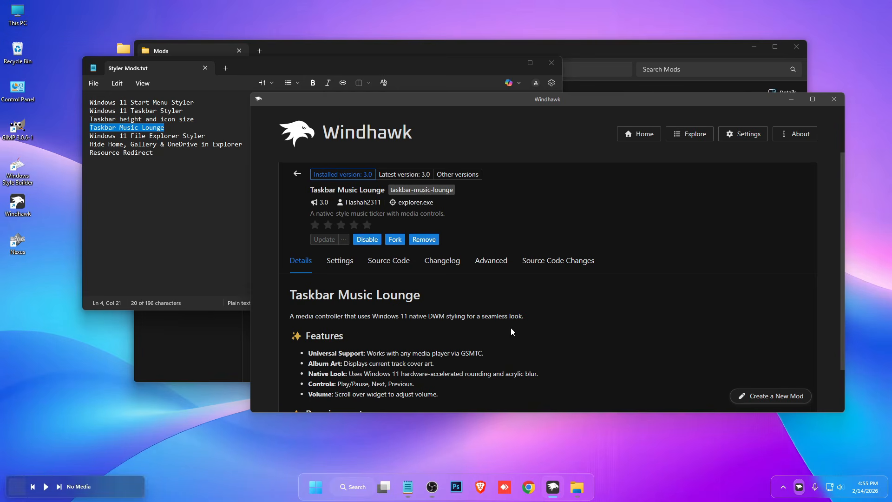
{"action": "left_click", "coordinate": [340, 261]}
{"action": "scroll", "coordinate": [453, 290], "scroll_direction": "down", "scroll_amount": 1}
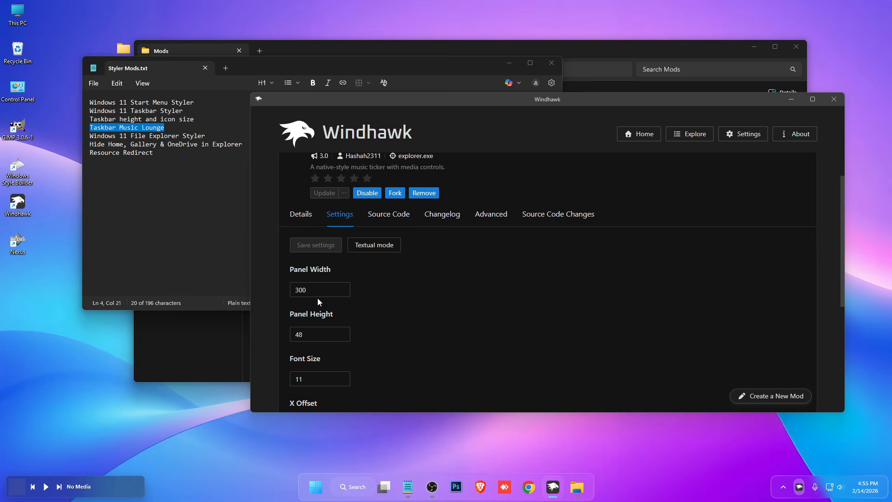
Set Taskbar Music Lounge's panel width to 280, panel height to 55 and X offset to 30, and save the settings.
{"action": "double_click", "coordinate": [315, 293]}
{"action": "type", "text": "280"}
{"action": "double_click", "coordinate": [297, 334]}
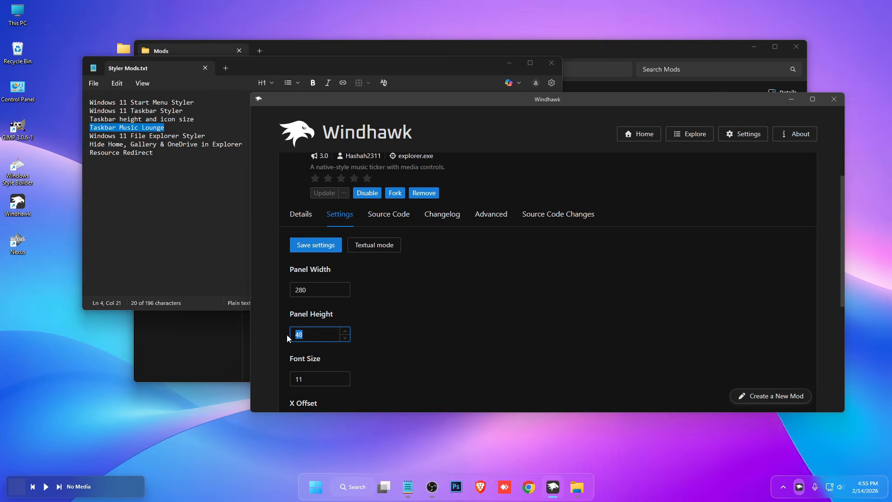
{"action": "scroll", "coordinate": [297, 335], "scroll_direction": "down", "scroll_amount": 2}
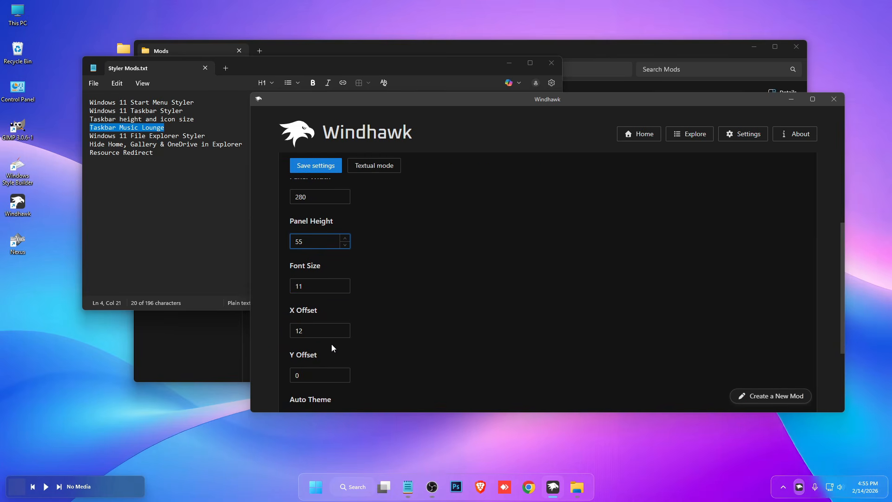
{"action": "double_click", "coordinate": [309, 329]}
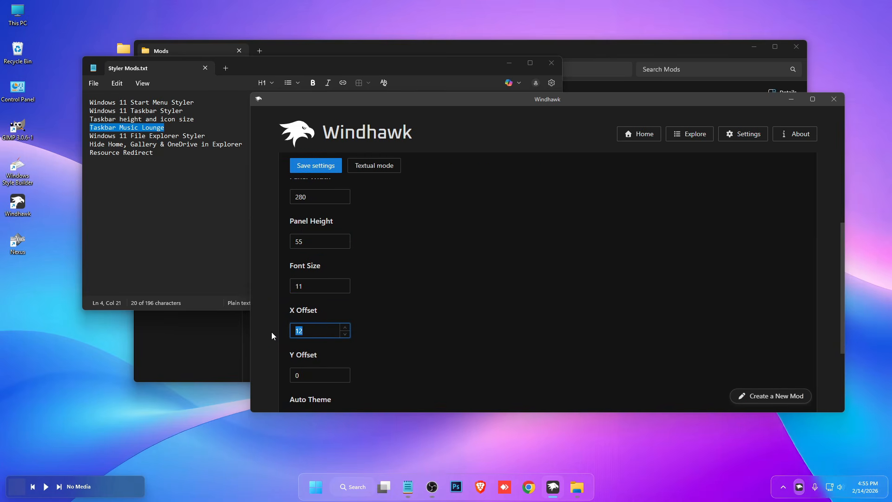
{"action": "type", "text": "30"}
{"action": "left_click", "coordinate": [327, 166]}
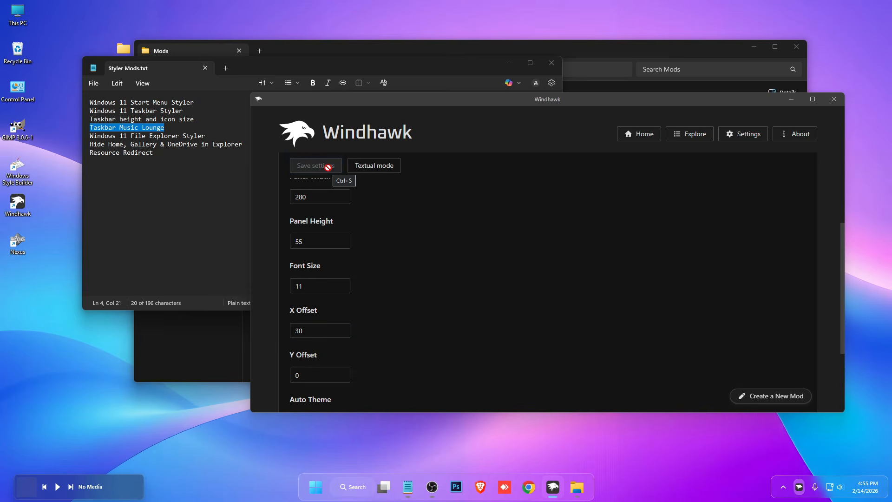
{"action": "scroll", "coordinate": [555, 252], "scroll_direction": "up", "scroll_amount": 3}
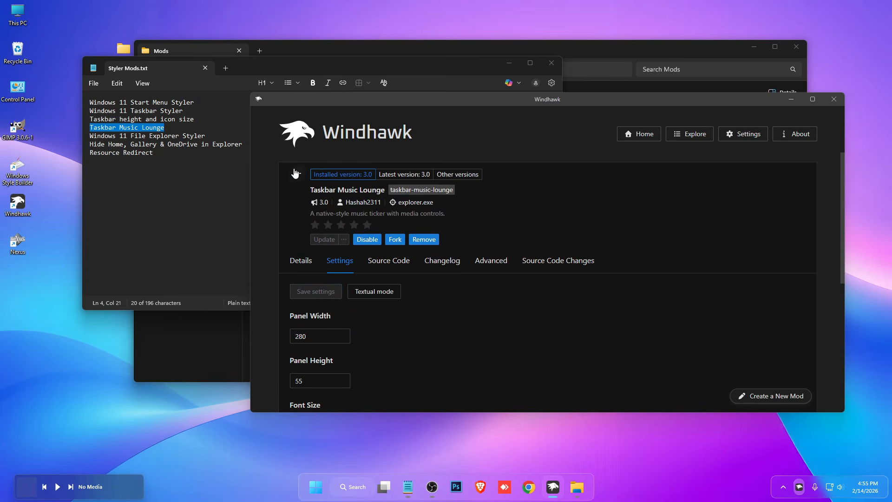
Copy "Windows 11 File Explorer Styler" from Styler Mods.txt and search for it among the Windhawk mods.
{"action": "left_click", "coordinate": [198, 182]}
{"action": "left_click_drag", "start_coordinate": [206, 135], "coordinate": [64, 133]}
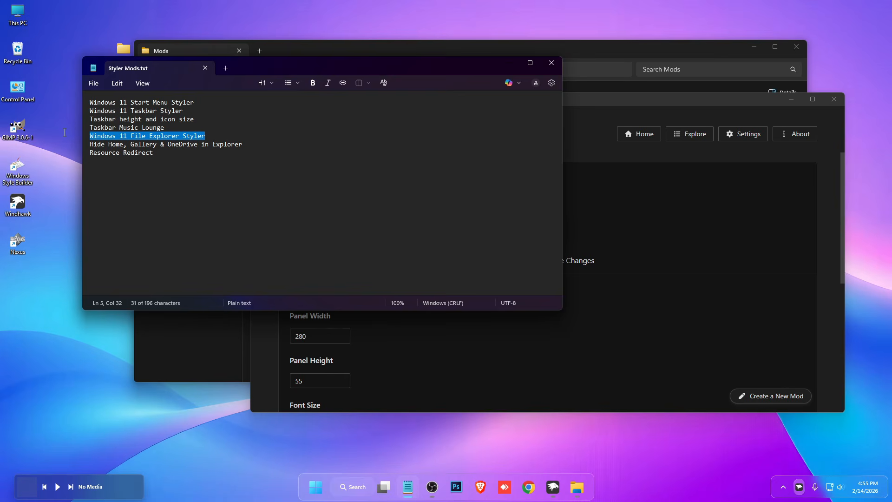
{"action": "right_click", "coordinate": [171, 134]}
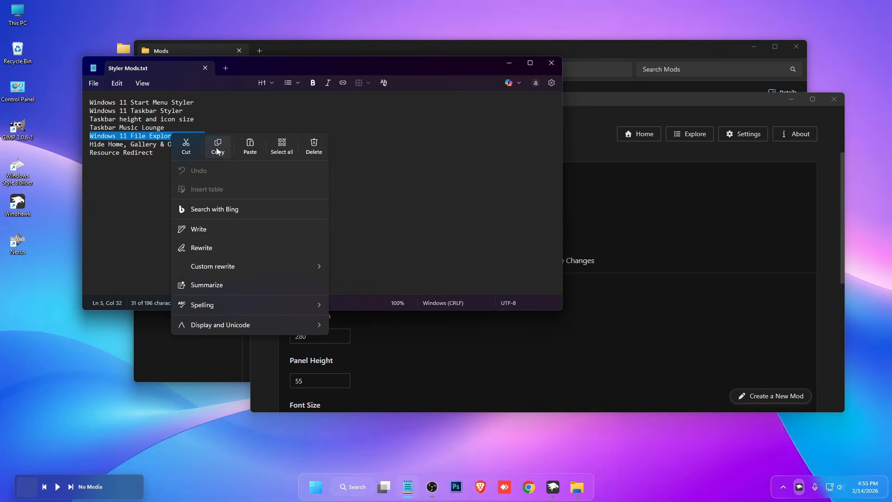
{"action": "left_click", "coordinate": [218, 146]}
{"action": "left_click", "coordinate": [687, 195]}
{"action": "left_click", "coordinate": [691, 134]}
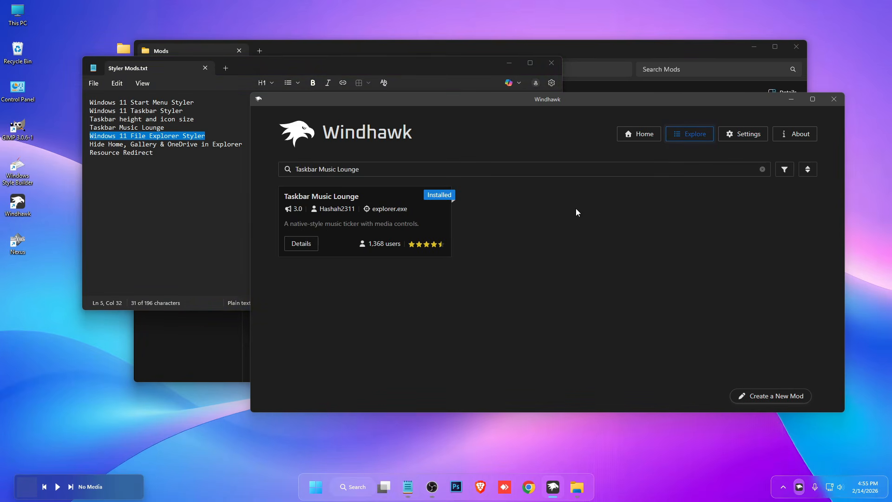
{"action": "triple_click", "coordinate": [389, 168]}
{"action": "key", "text": "ctrl+v"}
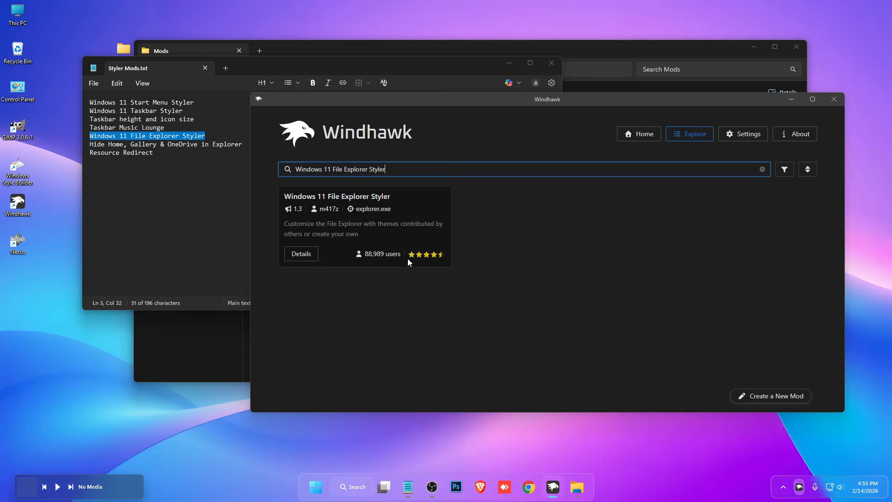
Open the details of the Windows 11 File Explorer Styler mod and install it, accepting the risk.
{"action": "left_click", "coordinate": [298, 257]}
{"action": "left_click", "coordinate": [323, 216]}
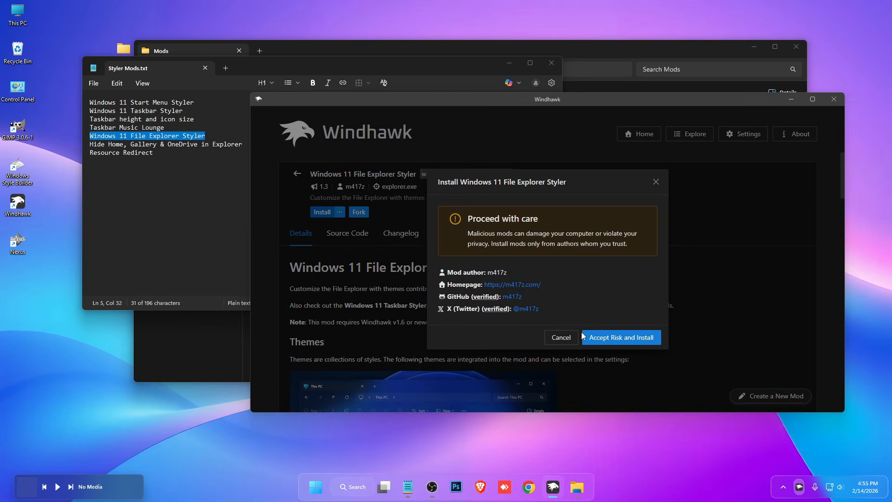
{"action": "left_click", "coordinate": [608, 339]}
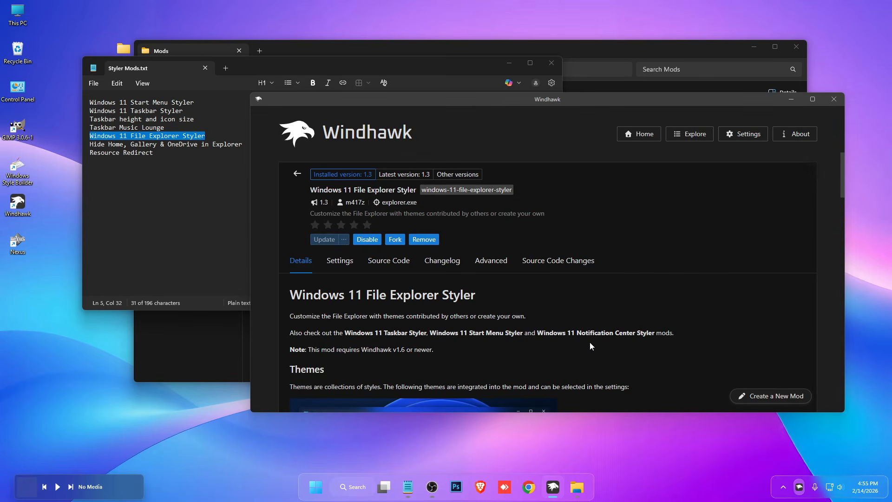
Set the File Explorer Styler mod's theme to Minimal Explorer11 and save the settings.
{"action": "left_click", "coordinate": [335, 261]}
{"action": "scroll", "coordinate": [355, 306], "scroll_direction": "down", "scroll_amount": 2}
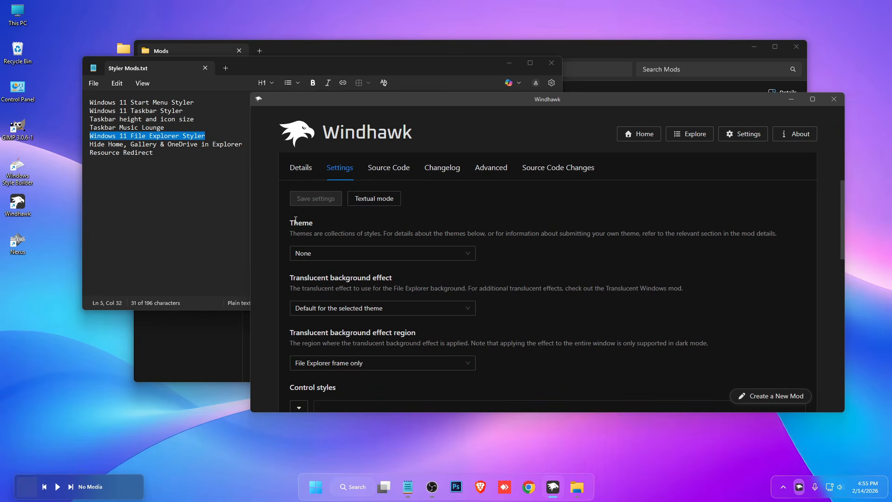
{"action": "left_click", "coordinate": [343, 258]}
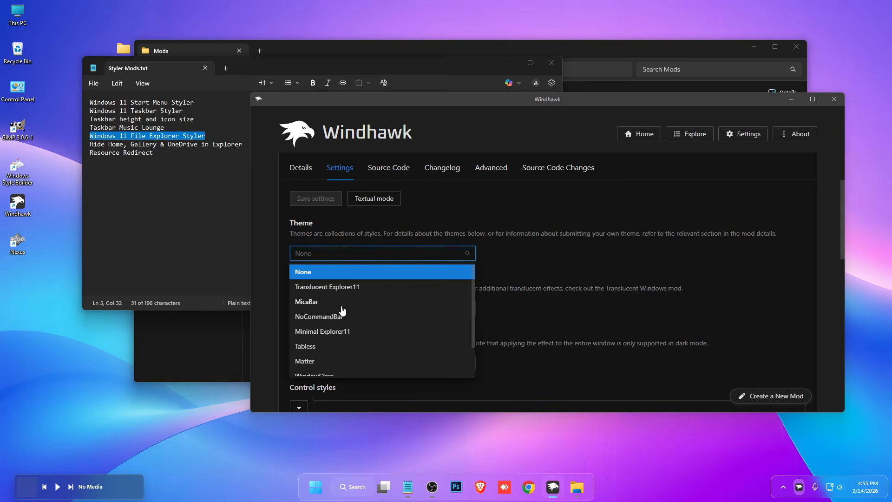
{"action": "left_click", "coordinate": [335, 332]}
{"action": "left_click", "coordinate": [315, 199]}
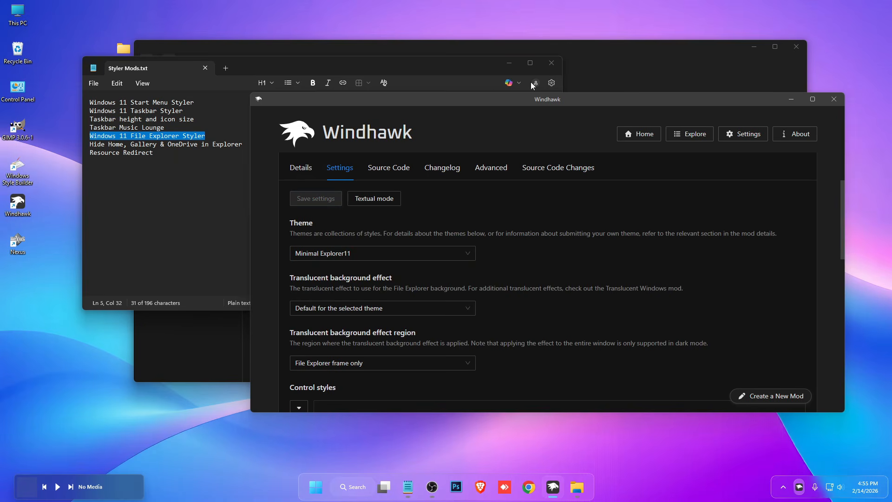
Copy "Hide Home, Gallery & OneDrive in Explorer" from Styler Mods.txt and search for it among the Windhawk mods.
{"action": "left_click", "coordinate": [173, 154]}
{"action": "left_click_drag", "start_coordinate": [244, 144], "coordinate": [96, 145]}
{"action": "right_click", "coordinate": [105, 148]}
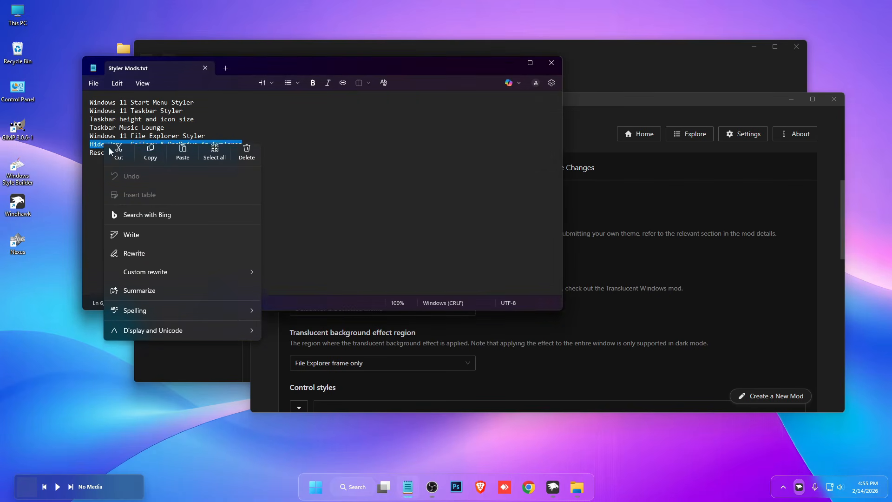
{"action": "left_click", "coordinate": [149, 162]}
{"action": "left_click", "coordinate": [730, 245]}
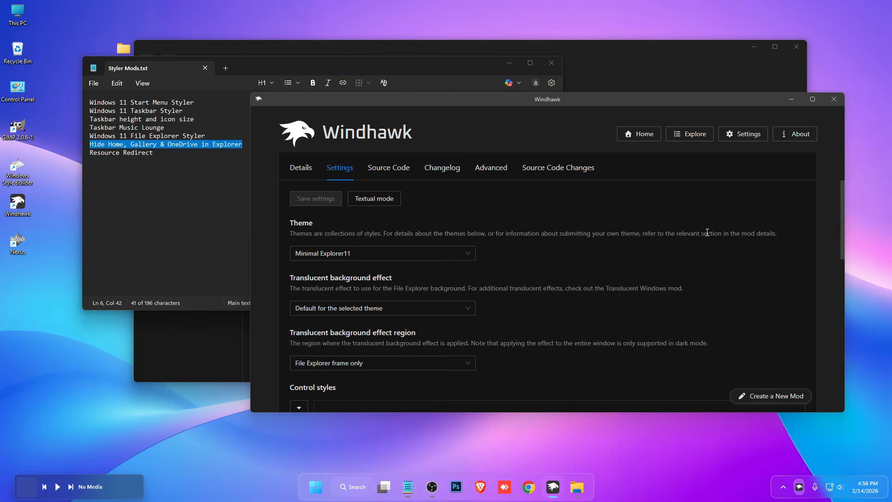
{"action": "left_click", "coordinate": [695, 138]}
{"action": "triple_click", "coordinate": [399, 169]}
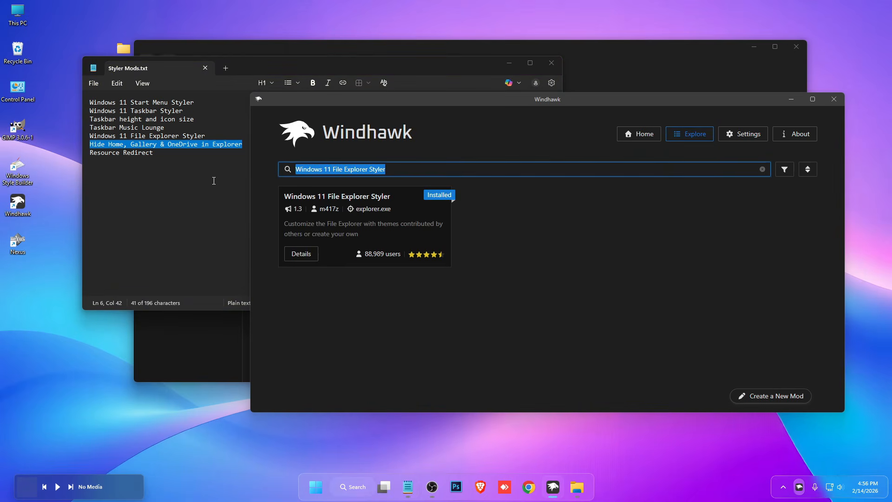
{"action": "key", "text": "ctrl+v"}
Open the details of the Hide Home, Gallery & OneDrive in Explorer mod and install it, accepting the risk.
{"action": "left_click", "coordinate": [303, 270]}
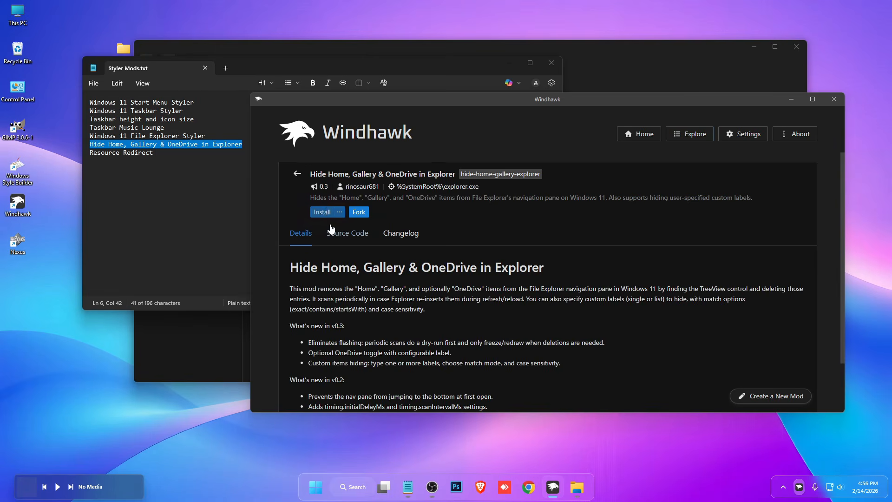
{"action": "left_click", "coordinate": [322, 213]}
{"action": "left_click", "coordinate": [599, 325]}
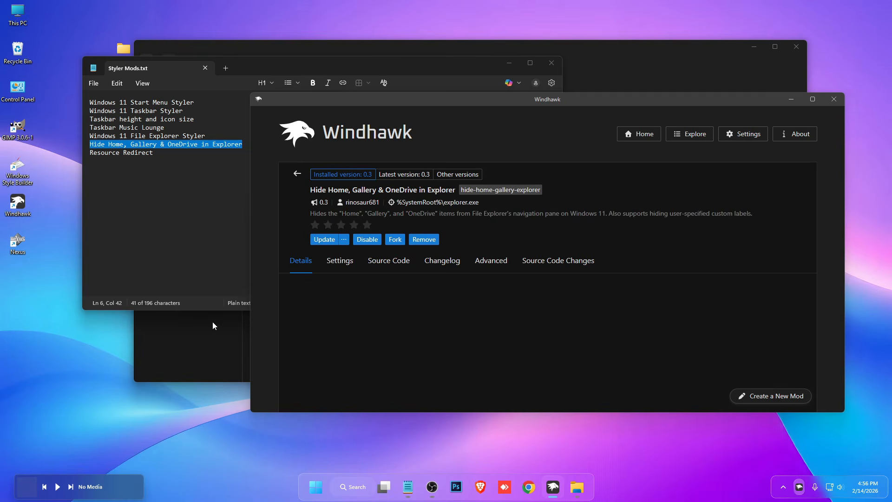
Open This PC from the desktop to check File Explorer's new look and navigation pane, and close the window.
{"action": "left_click", "coordinate": [176, 204]}
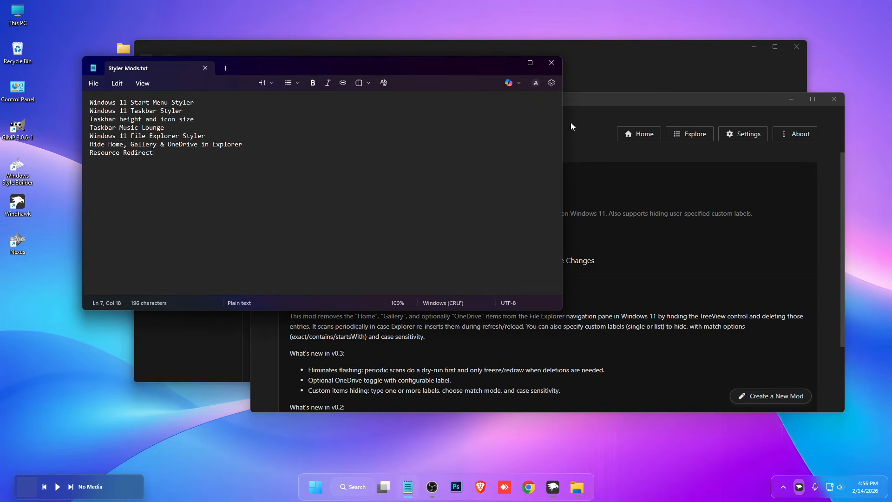
{"action": "left_click", "coordinate": [20, 17]}
{"action": "double_click", "coordinate": [20, 18]}
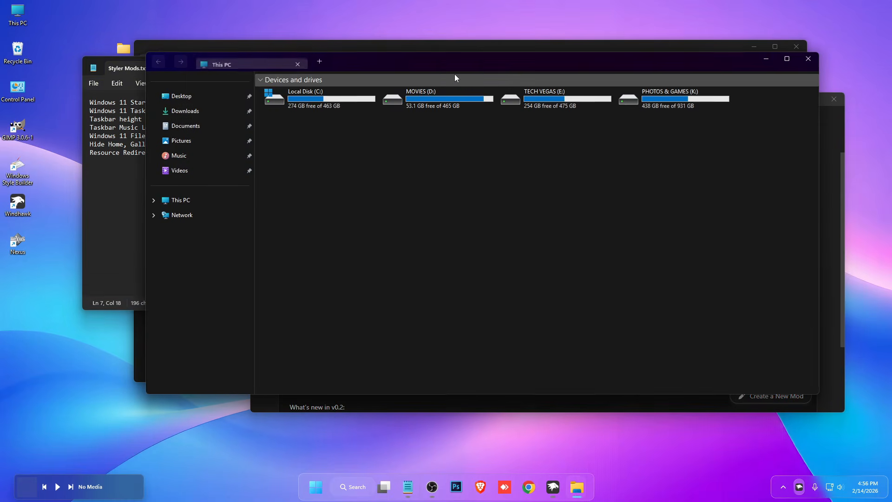
{"action": "mouse_move", "coordinate": [403, 66]}
{"action": "left_mouse_down"}
{"action": "mouse_move", "coordinate": [402, 81]}
{"action": "mouse_move", "coordinate": [407, 74]}
{"action": "left_mouse_up"}
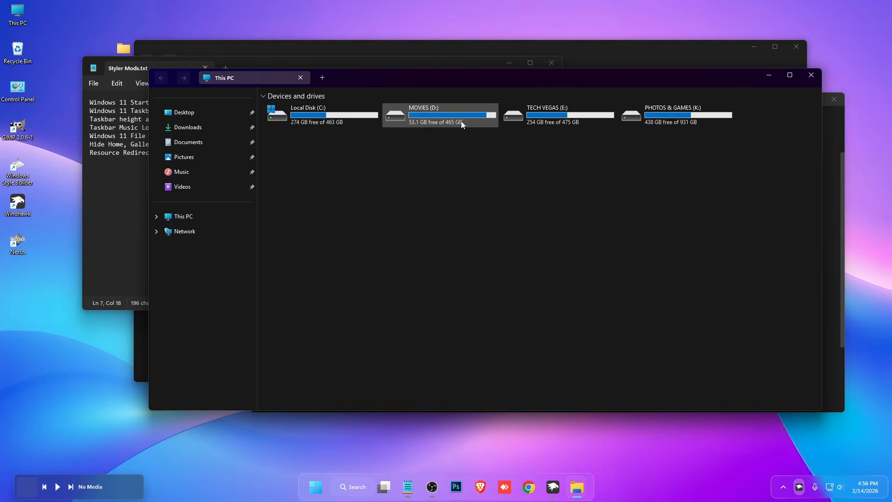
{"action": "left_click", "coordinate": [812, 75]}
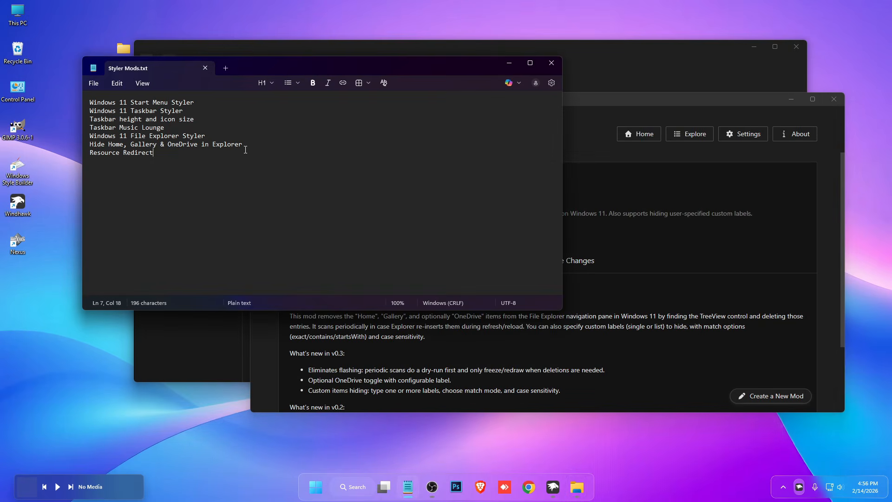
Copy "Resource Redirect" from Styler Mods.txt and search for it among the Windhawk mods.
{"action": "left_click_drag", "start_coordinate": [165, 154], "coordinate": [87, 155]}
{"action": "right_click", "coordinate": [114, 157]}
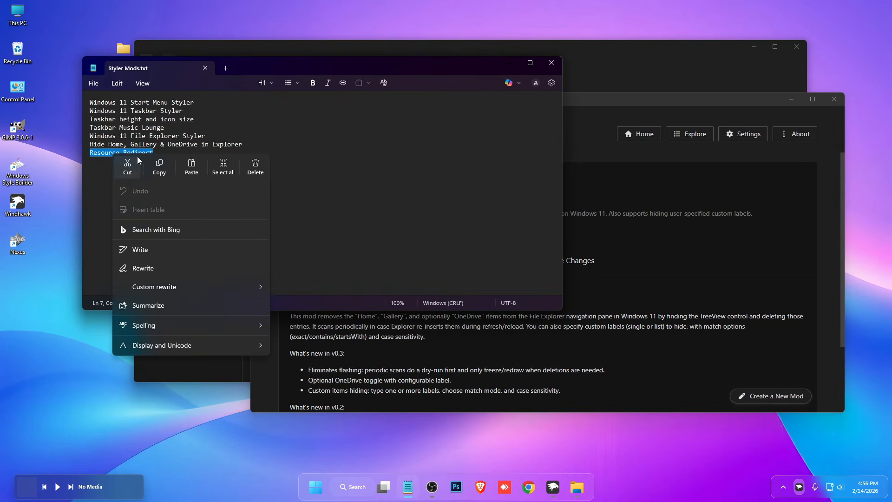
{"action": "left_click", "coordinate": [157, 168]}
{"action": "key", "text": "alt+Tab"}
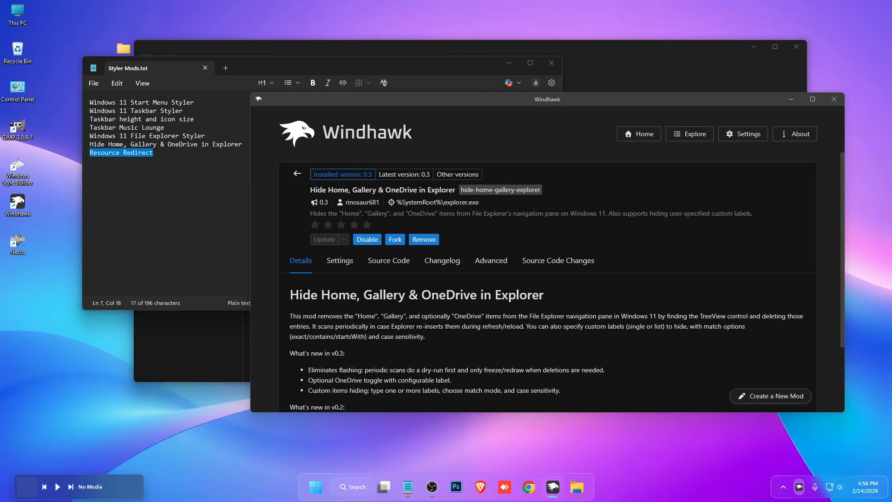
{"action": "left_click", "coordinate": [694, 141]}
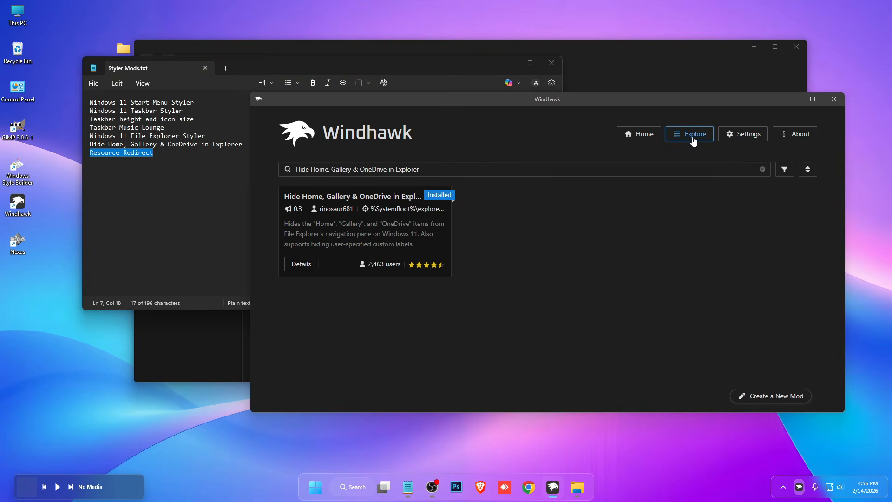
{"action": "left_click_drag", "start_coordinate": [426, 170], "coordinate": [258, 175]}
{"action": "key", "text": "ctrl+v"}
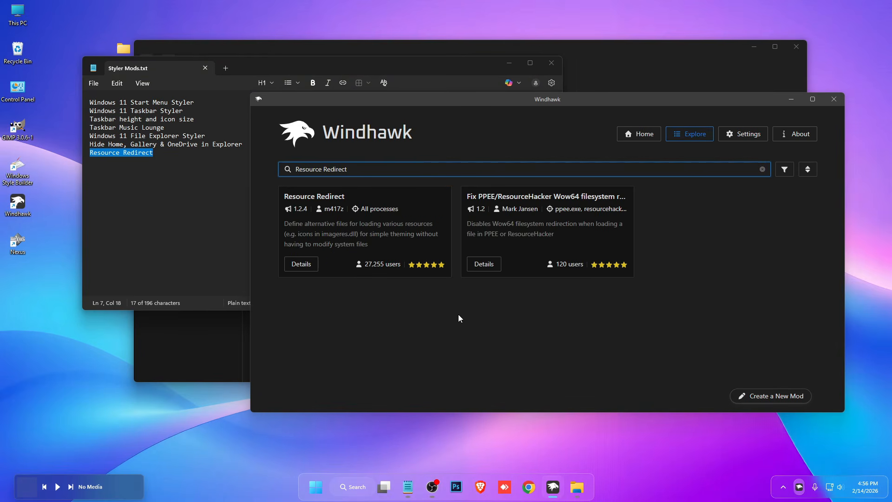
Open the details of the Resource Redirect mod and install it, accepting the risk.
{"action": "left_click", "coordinate": [302, 268]}
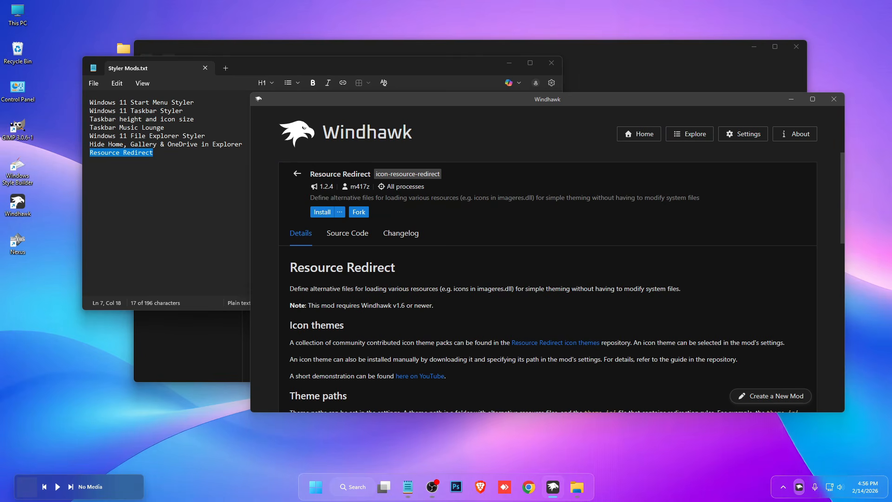
{"action": "left_click", "coordinate": [321, 213]}
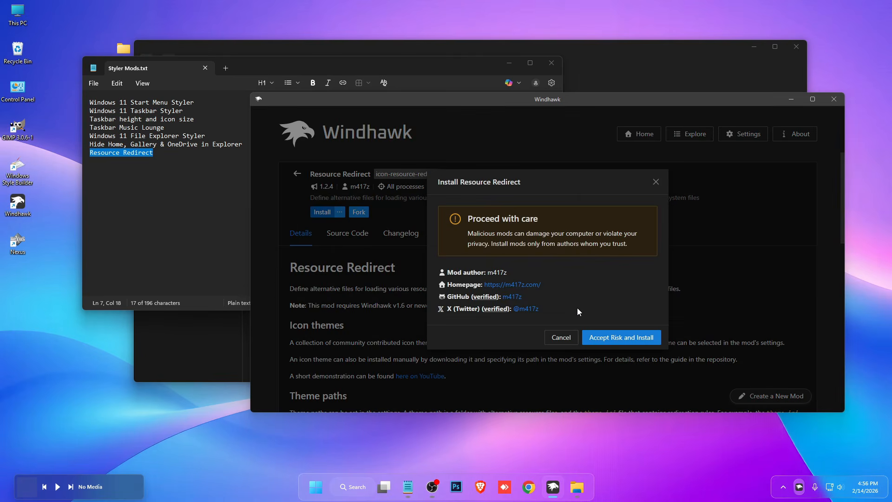
{"action": "left_click", "coordinate": [608, 336]}
Close Styler Mods.txt and the Mods folder window and move Windhawk lower to reach the customization folder on the desktop.
{"action": "left_click", "coordinate": [552, 62]}
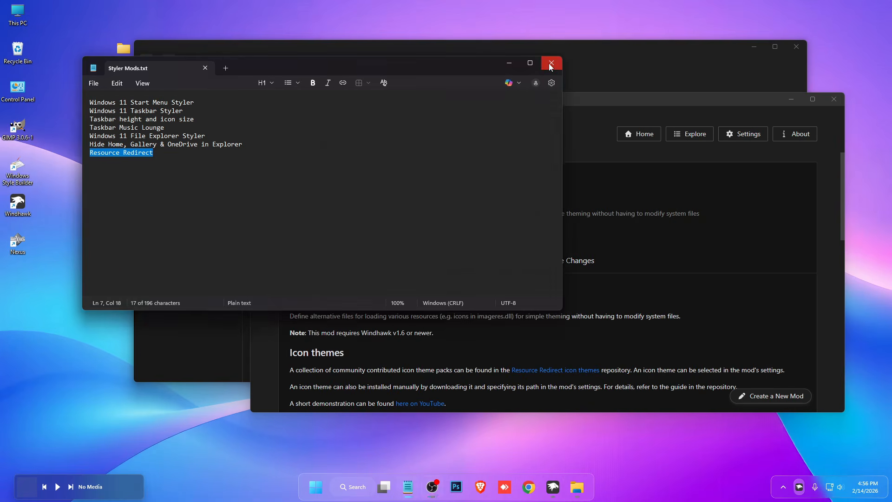
{"action": "left_click_drag", "start_coordinate": [511, 103], "coordinate": [508, 208]}
{"action": "left_click", "coordinate": [401, 185]}
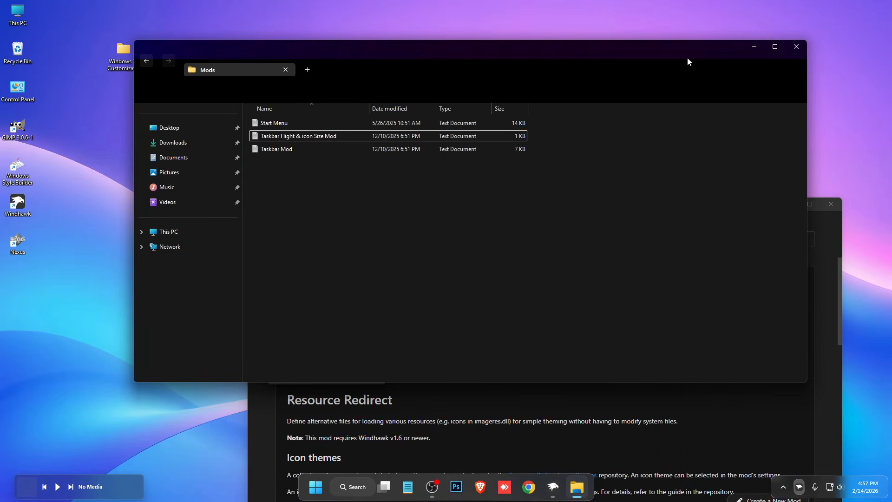
{"action": "left_click", "coordinate": [795, 48]}
{"action": "left_click", "coordinate": [124, 55]}
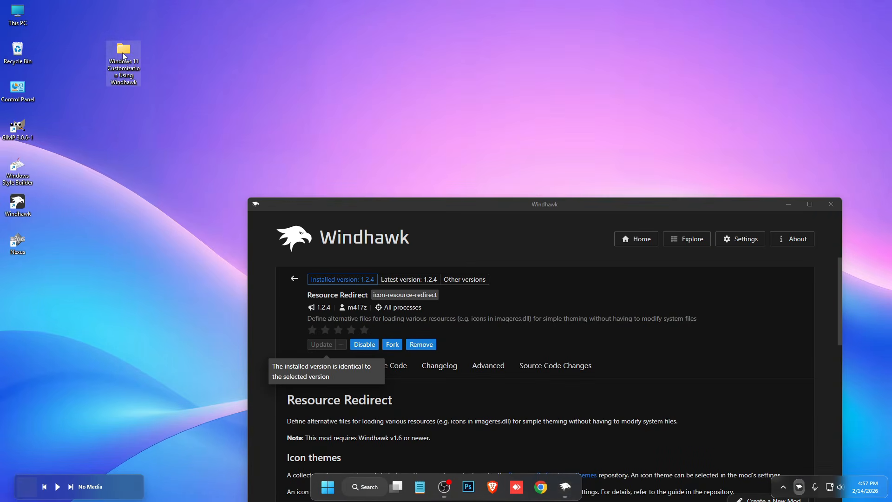
Open the customization folder on the desktop and extract the Goruda Icons cyan archive with WinRAR into its default destination folder.
{"action": "double_click", "coordinate": [126, 53]}
{"action": "left_click_drag", "start_coordinate": [513, 79], "coordinate": [486, 57]}
{"action": "left_click", "coordinate": [249, 99]}
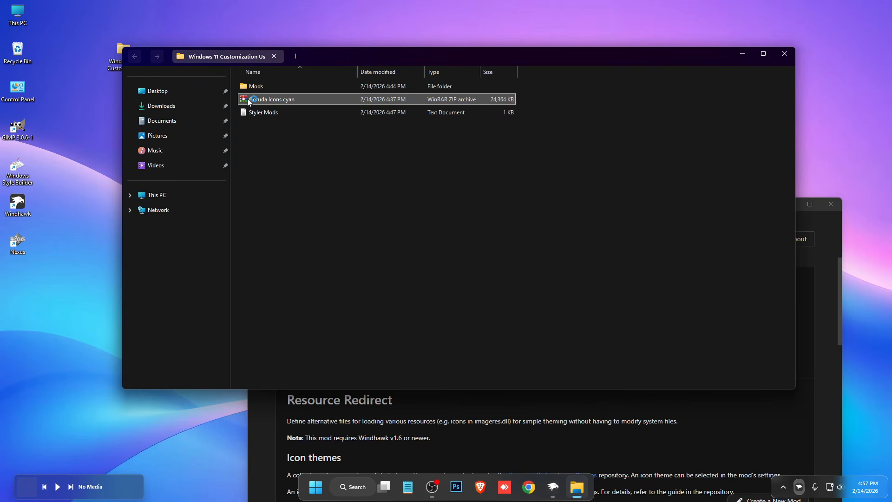
{"action": "right_click", "coordinate": [249, 102]}
{"action": "mouse_move", "coordinate": [297, 304]}
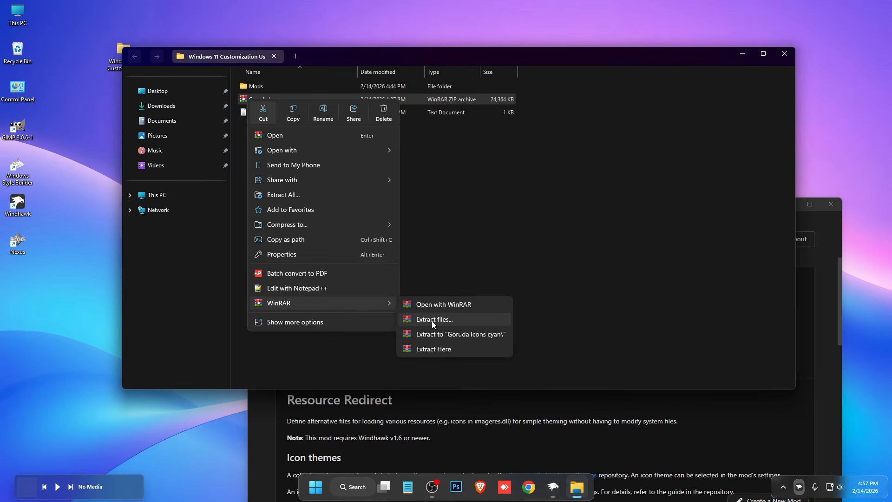
{"action": "left_click", "coordinate": [430, 320]}
{"action": "left_click", "coordinate": [472, 349]}
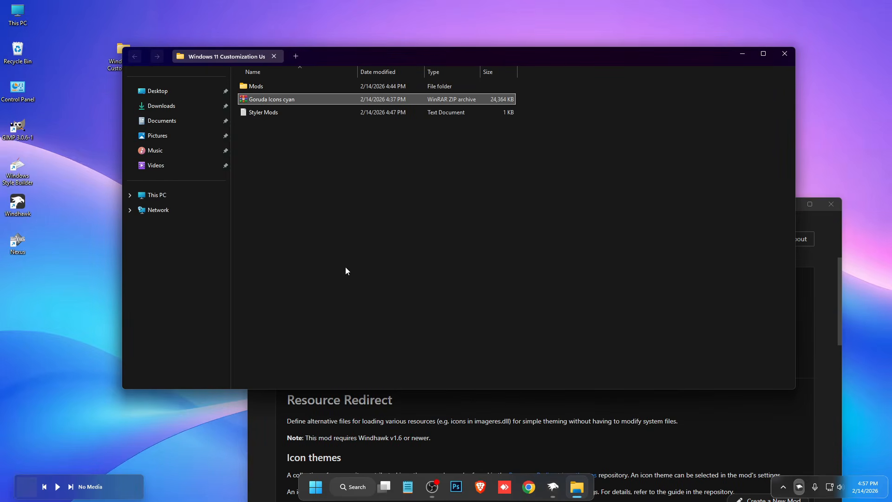
Check the contents of the extracted icon folder and copy the path of the inner Goruda Icons cyan folder.
{"action": "left_click", "coordinate": [267, 89]}
{"action": "double_click", "coordinate": [267, 88]}
{"action": "double_click", "coordinate": [269, 88]}
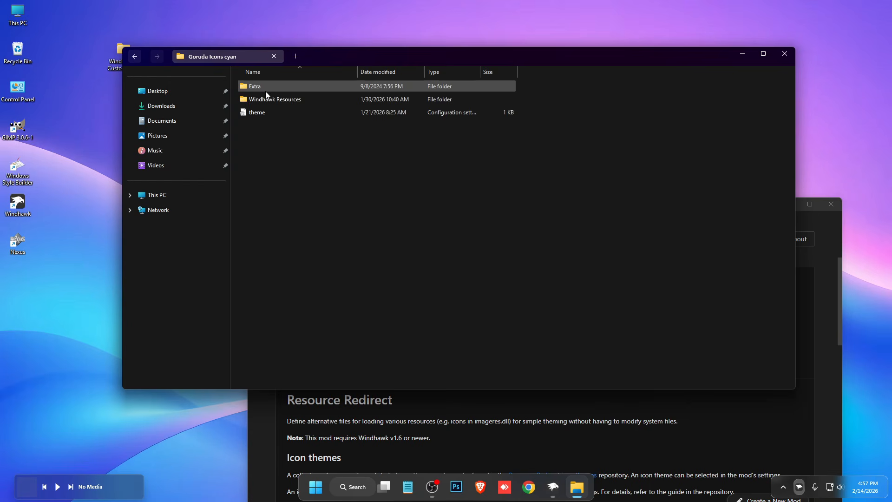
{"action": "key", "text": "alt+Left"}
{"action": "right_click", "coordinate": [258, 87]}
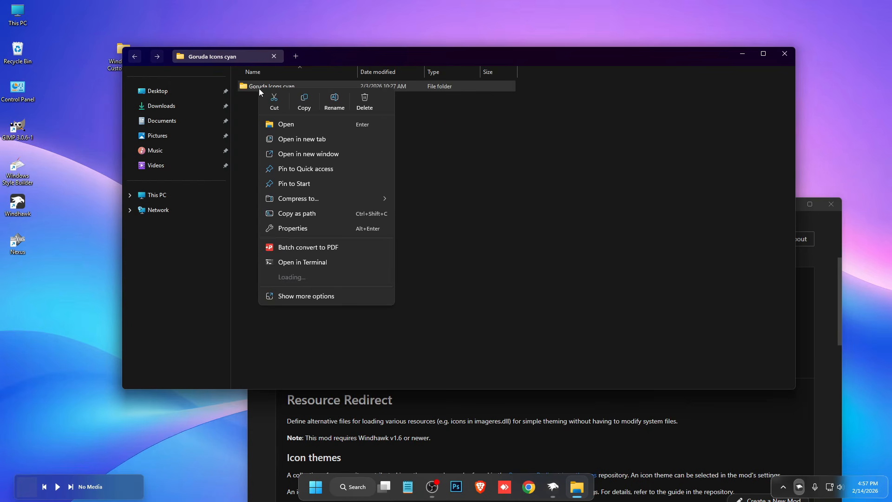
{"action": "left_click", "coordinate": [301, 213]}
Save the copied Goruda Icons cyan path, without quotation marks, as Resource Redirect's theme path in Windhawk, and close both windows.
{"action": "left_click", "coordinate": [720, 406]}
{"action": "left_click_drag", "start_coordinate": [509, 205], "coordinate": [487, 78]}
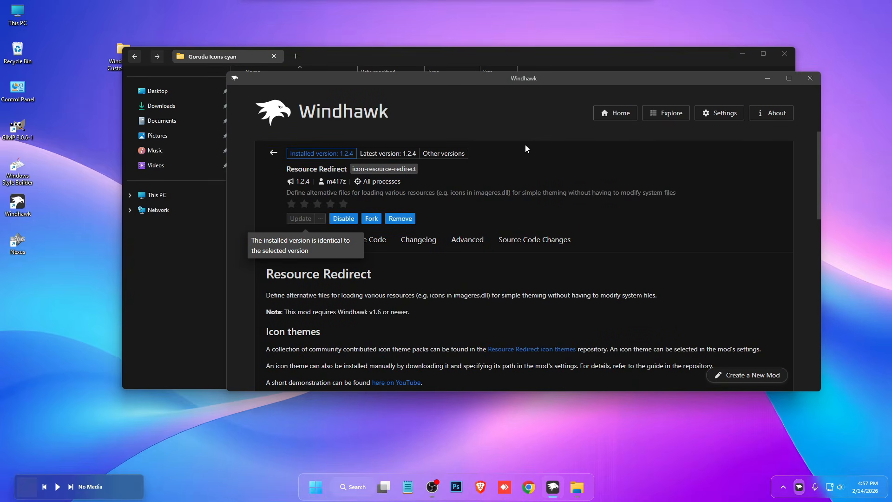
{"action": "left_click", "coordinate": [374, 241]}
{"action": "left_click", "coordinate": [316, 239]}
{"action": "scroll", "coordinate": [447, 245], "scroll_direction": "down", "scroll_amount": 3}
{"action": "left_click", "coordinate": [465, 287]}
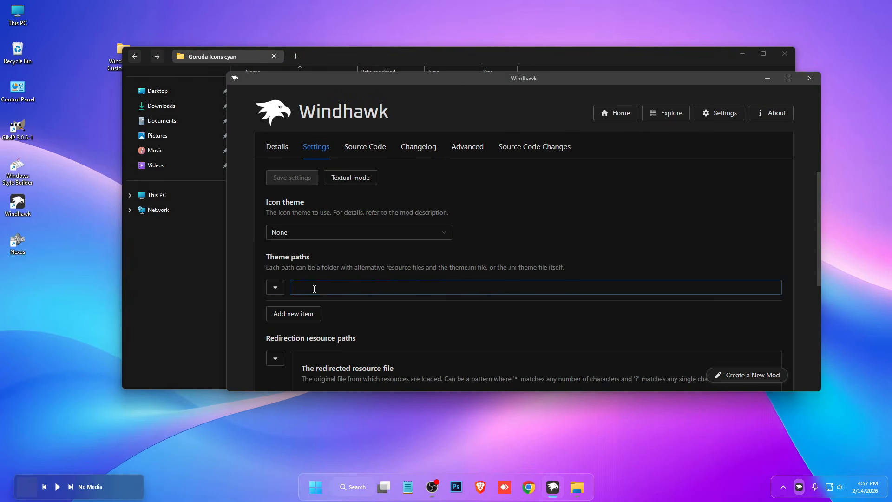
{"action": "key", "text": "ctrl+v"}
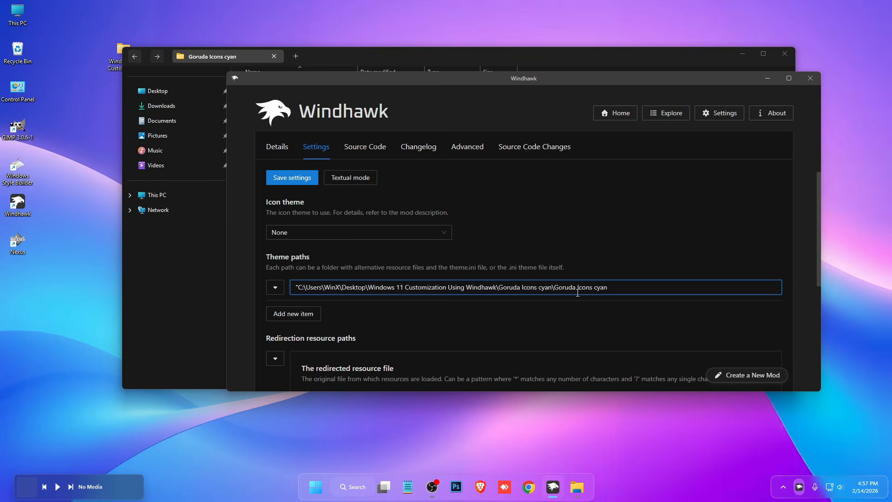
{"action": "left_click", "coordinate": [299, 287]}
{"action": "key", "text": "BackSpace"}
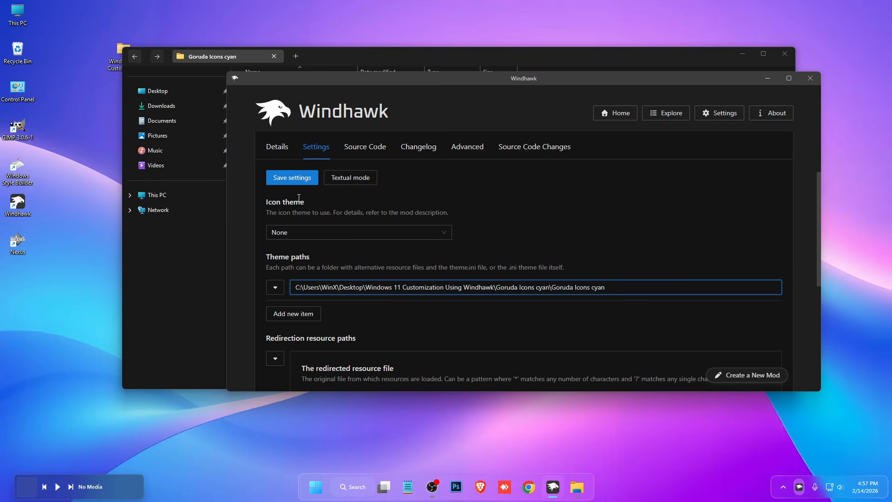
{"action": "left_click", "coordinate": [292, 179]}
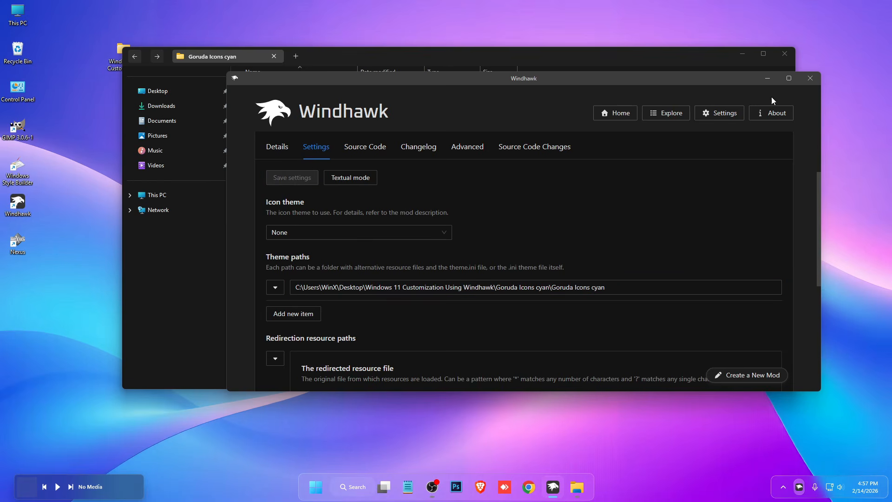
{"action": "left_click", "coordinate": [808, 82]}
{"action": "left_click", "coordinate": [784, 54]}
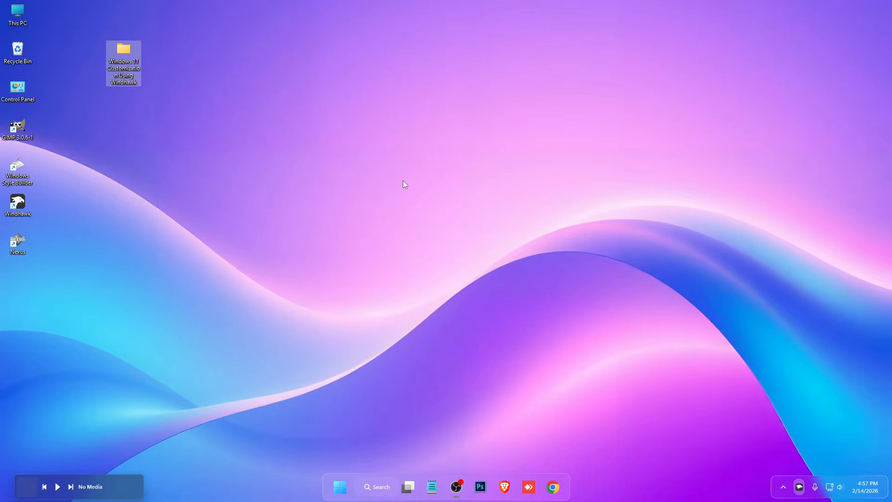
Open This PC and Local Disk (C:) to check the drive and folder icons, and close the window.
{"action": "double_click", "coordinate": [18, 12]}
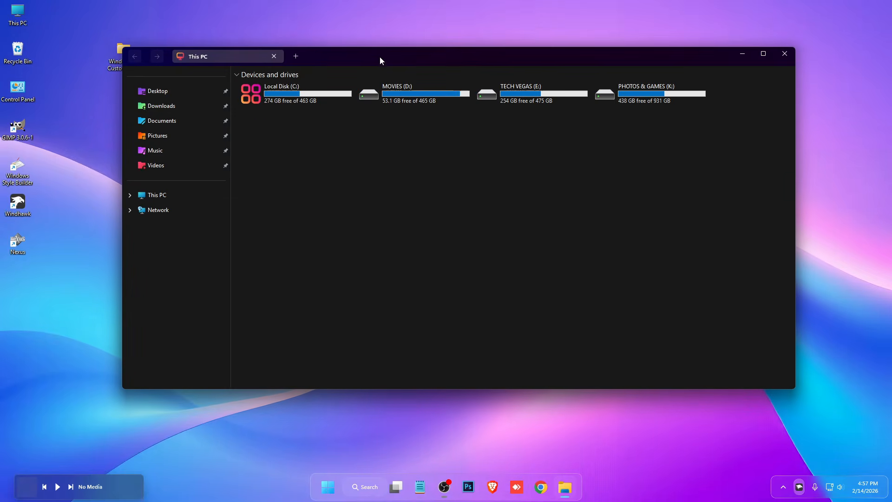
{"action": "left_click_drag", "start_coordinate": [380, 56], "coordinate": [395, 81]}
{"action": "double_click", "coordinate": [330, 120]}
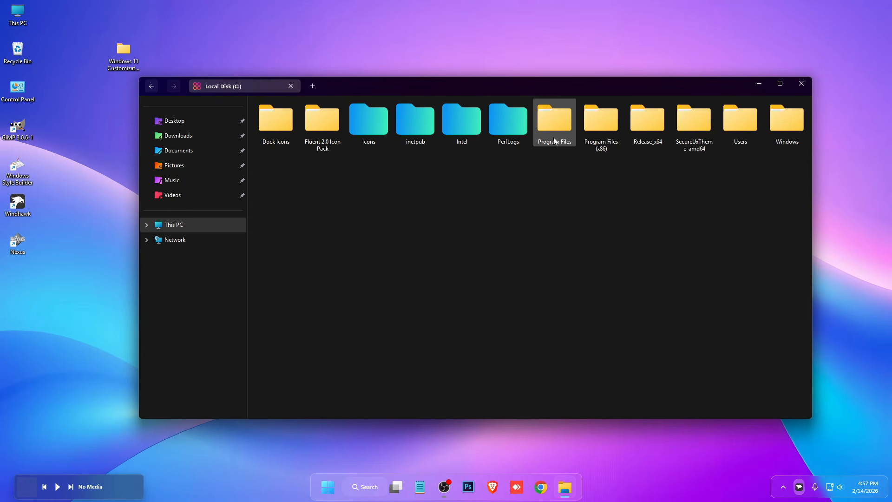
{"action": "left_click", "coordinate": [194, 225]}
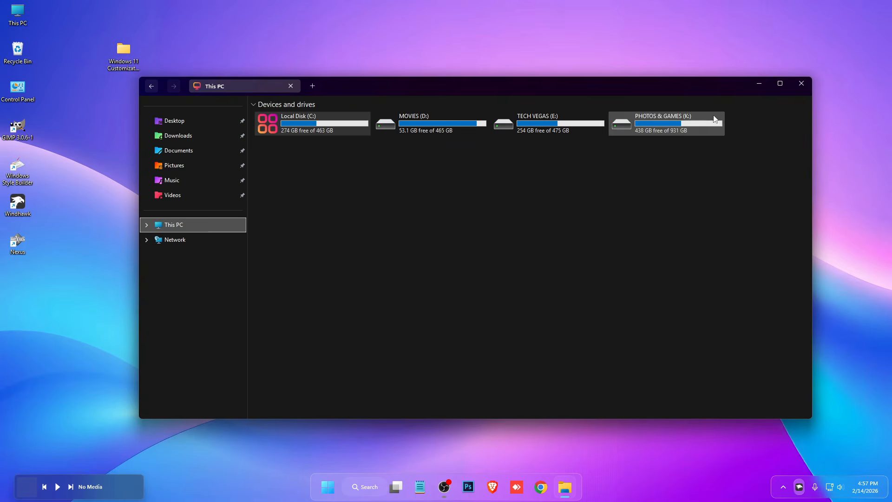
{"action": "left_click", "coordinate": [800, 83]}
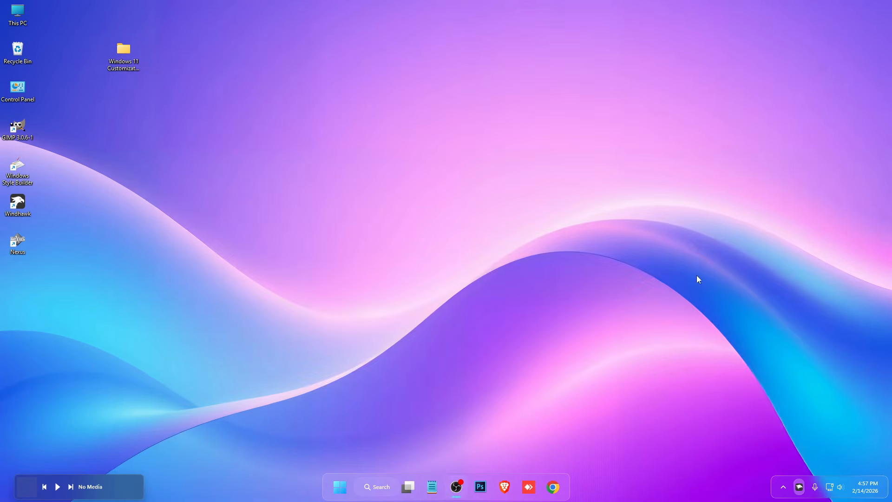
Open Task Manager from the taskbar and search its processes for "Windows".
{"action": "right_click", "coordinate": [568, 492]}
{"action": "left_click", "coordinate": [601, 463]}
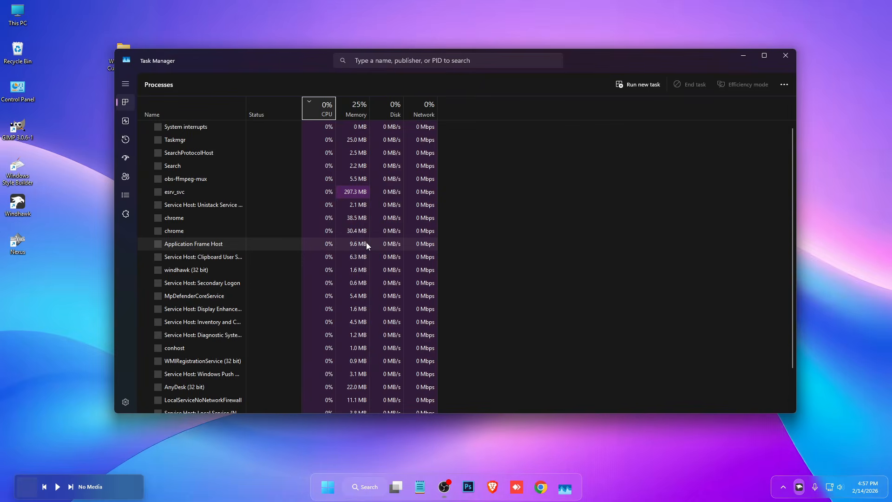
{"action": "left_click", "coordinate": [422, 59]}
{"action": "type", "text": "W"}
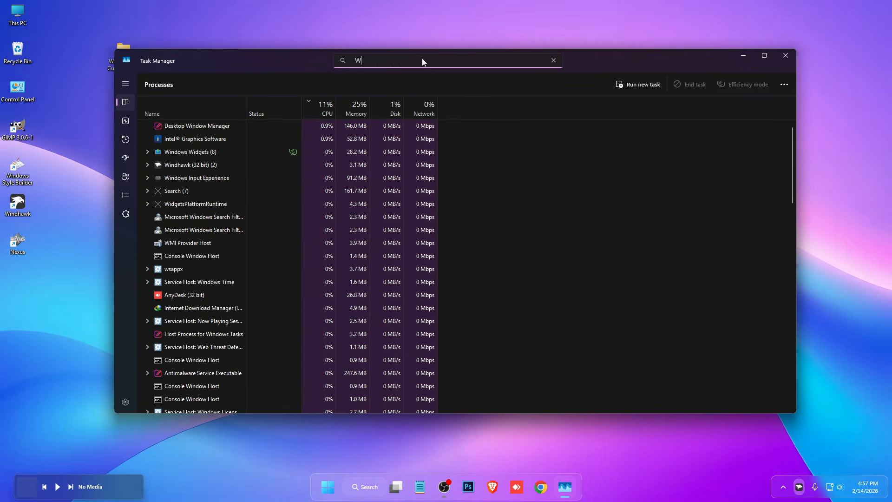
{"action": "type", "text": "indows"}
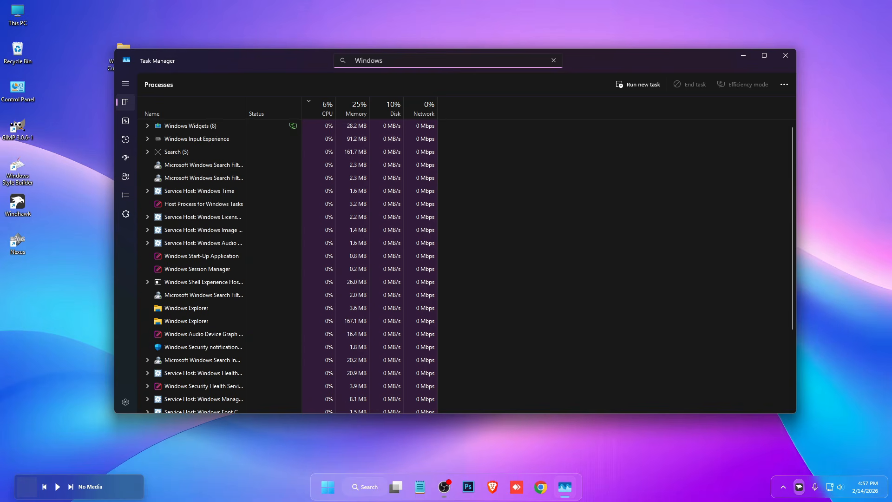
Restart both Windows Explorer processes one after the other, and close the This PC and Task Manager windows.
{"action": "left_click", "coordinate": [190, 308]}
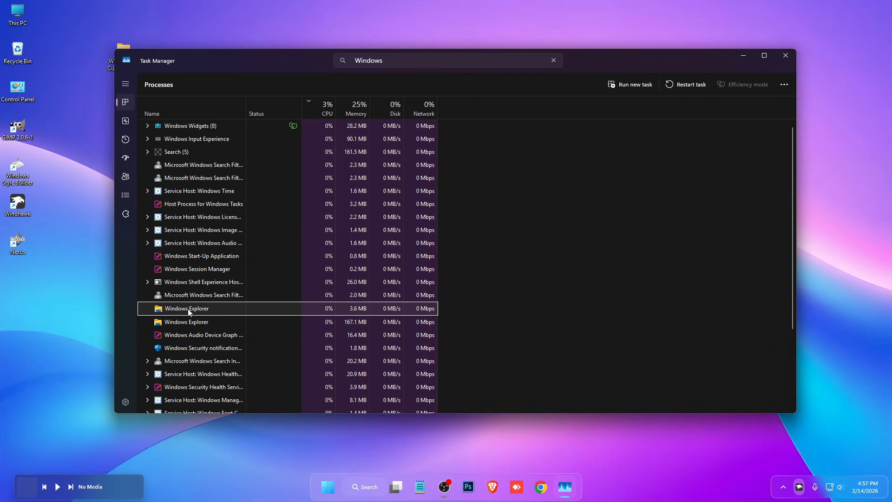
{"action": "right_click", "coordinate": [190, 311]}
{"action": "left_click", "coordinate": [210, 317]}
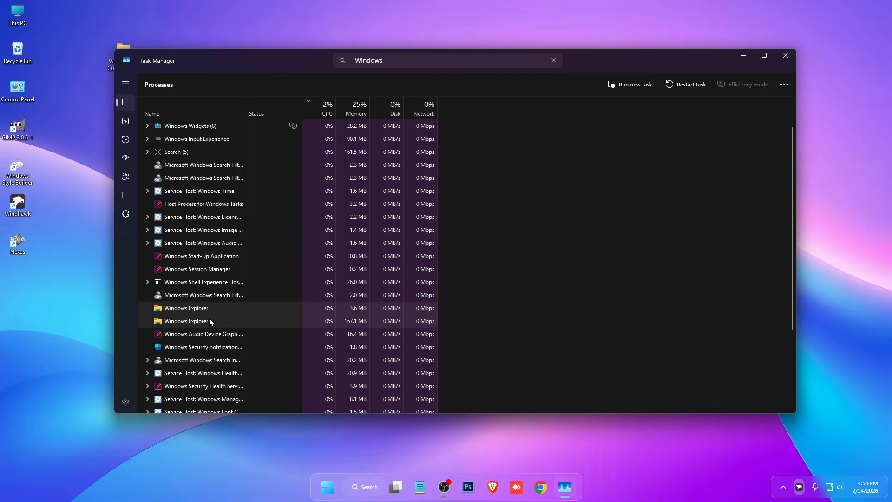
{"action": "left_click", "coordinate": [191, 309]}
{"action": "right_click", "coordinate": [193, 308]}
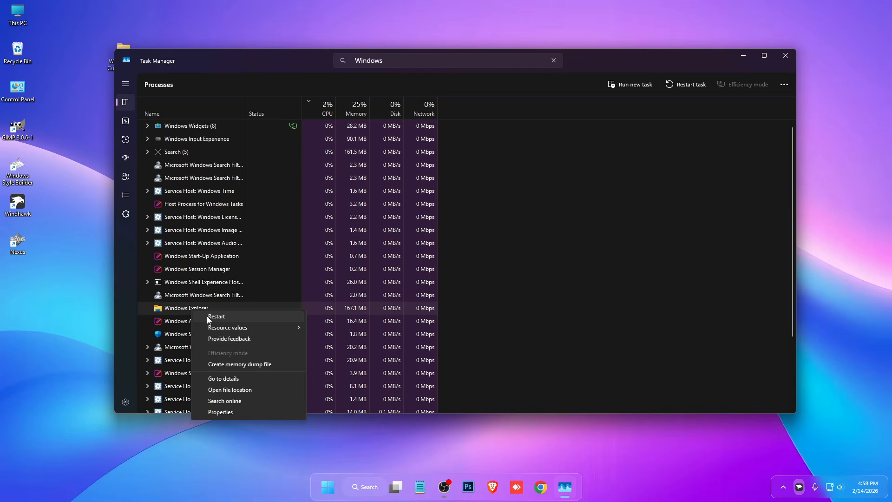
{"action": "left_click", "coordinate": [215, 316]}
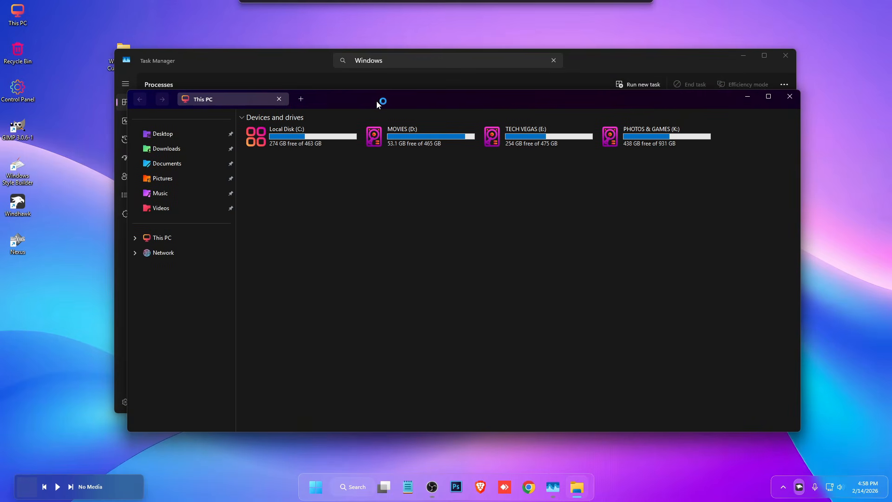
{"action": "left_click", "coordinate": [792, 86]}
{"action": "left_click", "coordinate": [785, 56]}
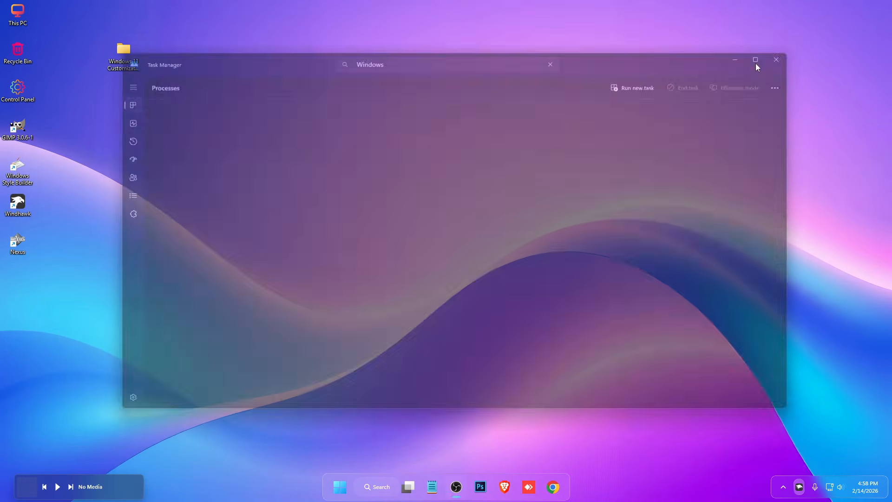
Open This PC and go to the Release folder inside Release_x64 on Local Disk (C:).
{"action": "double_click", "coordinate": [18, 14]}
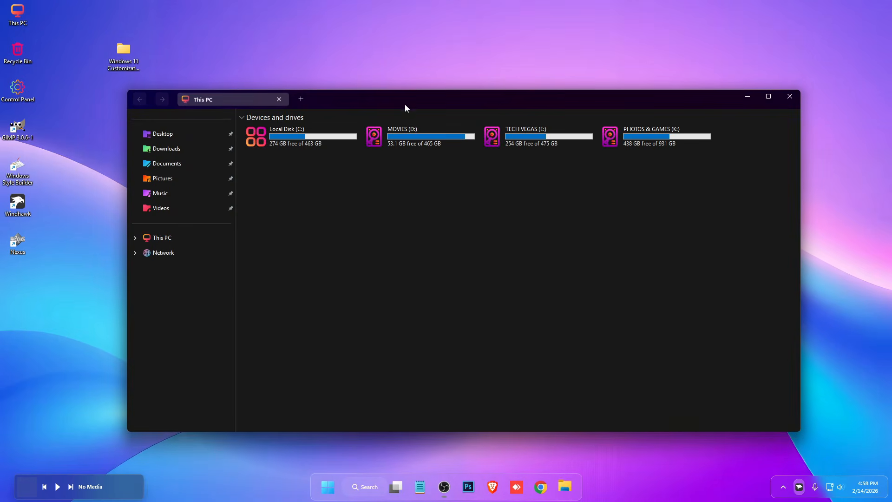
{"action": "mouse_move", "coordinate": [405, 104]}
{"action": "left_mouse_down"}
{"action": "mouse_move", "coordinate": [426, 113]}
{"action": "mouse_move", "coordinate": [398, 94]}
{"action": "left_mouse_up"}
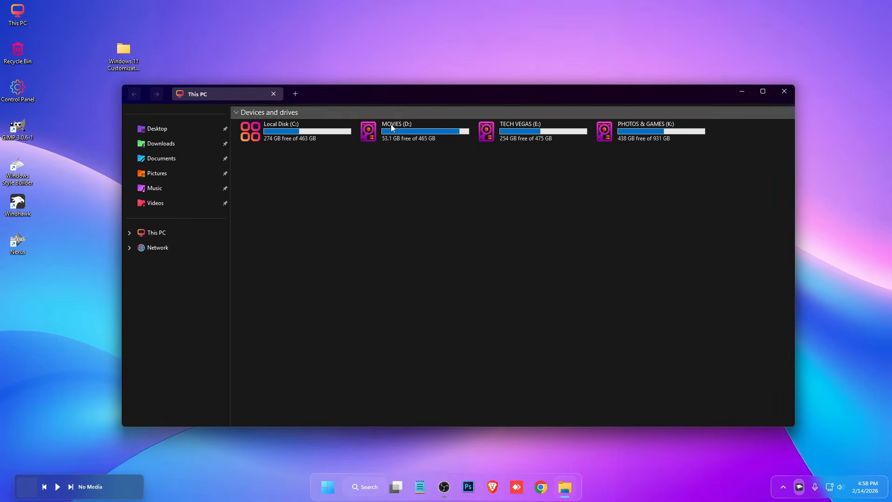
{"action": "double_click", "coordinate": [307, 132]}
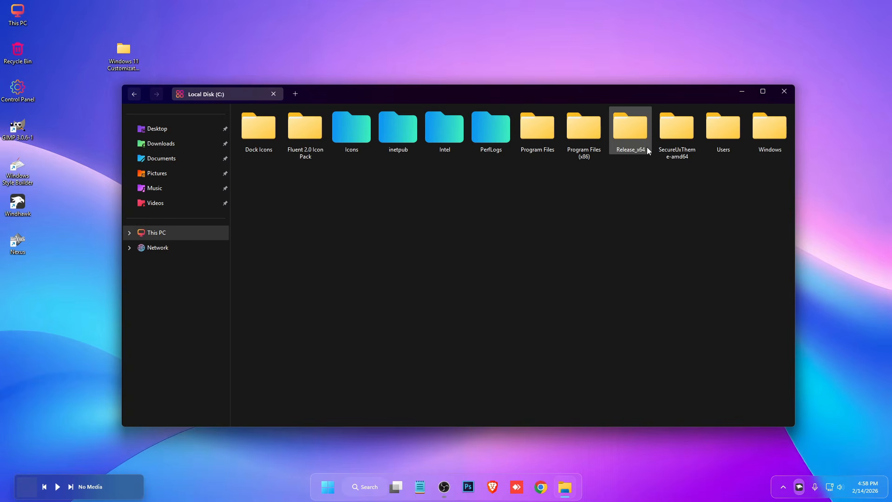
{"action": "double_click", "coordinate": [634, 135]}
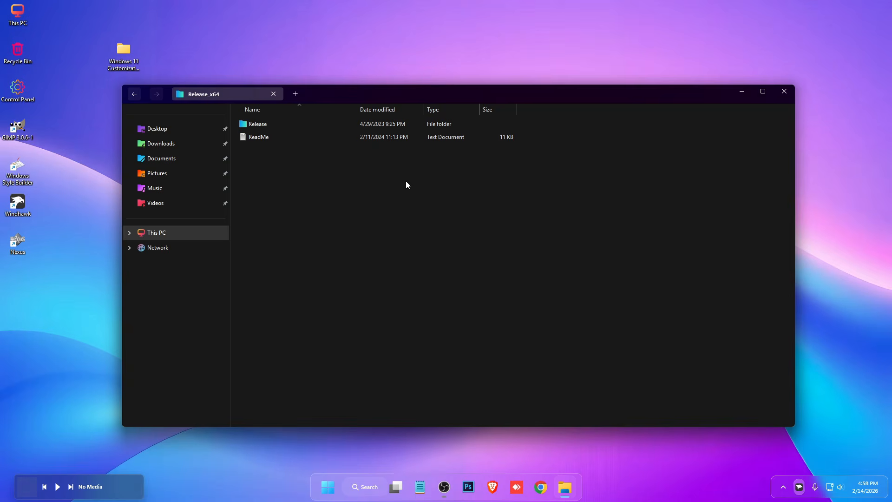
{"action": "double_click", "coordinate": [269, 125]}
Run the register script for ExplorerBlurMica as administrator and dismiss its registration dialog.
{"action": "left_click", "coordinate": [256, 152]}
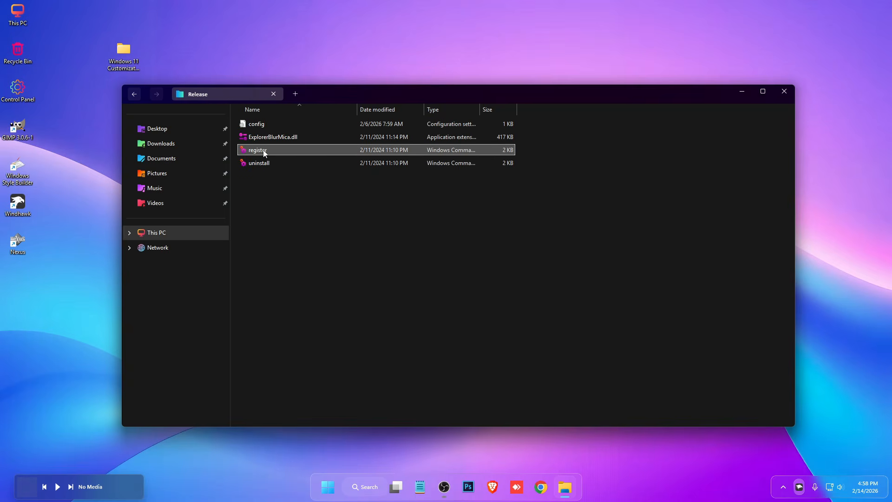
{"action": "right_click", "coordinate": [263, 153]}
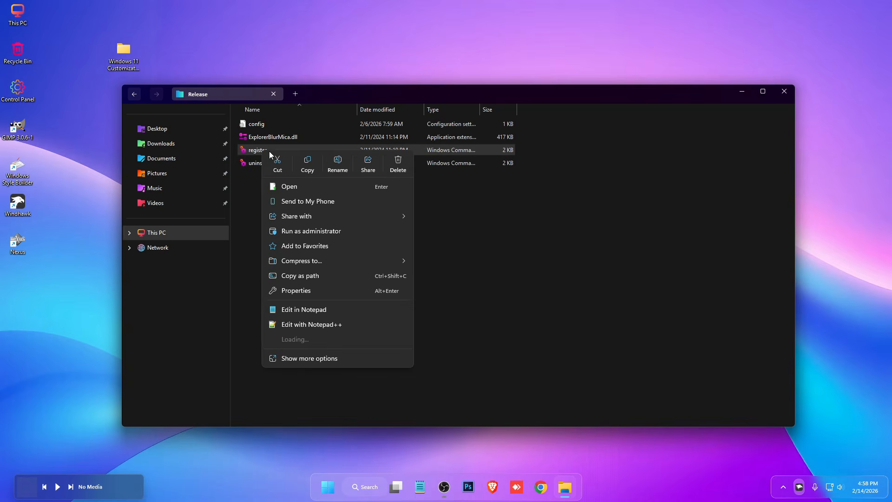
{"action": "left_click", "coordinate": [311, 231]}
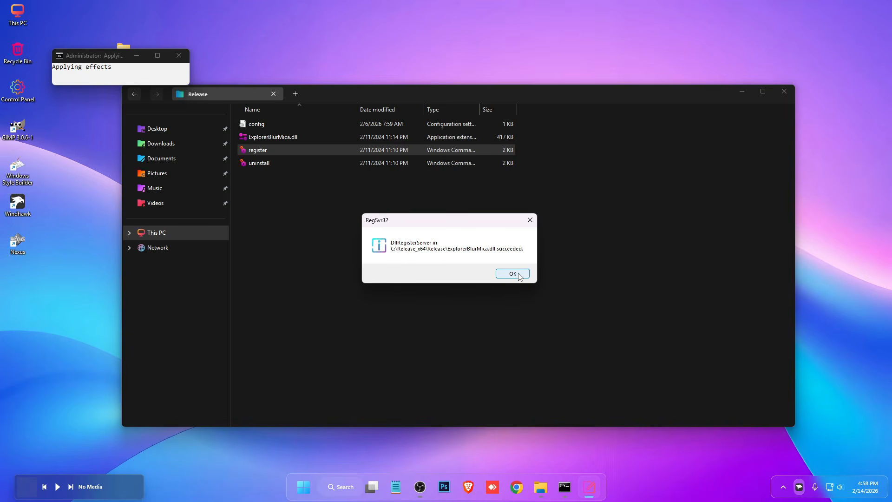
{"action": "left_click", "coordinate": [518, 274]}
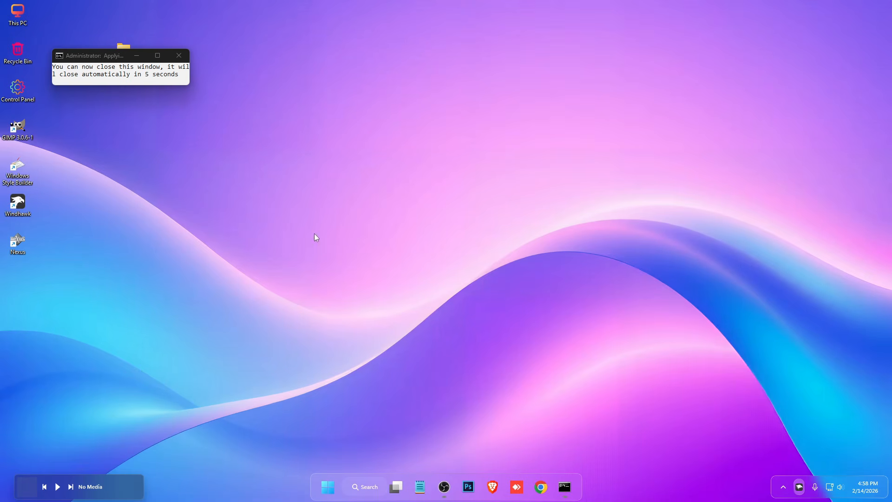
Open This PC again and examine File Explorer's background and icons while moving the window and switching between Desktop and This PC.
{"action": "double_click", "coordinate": [14, 10]}
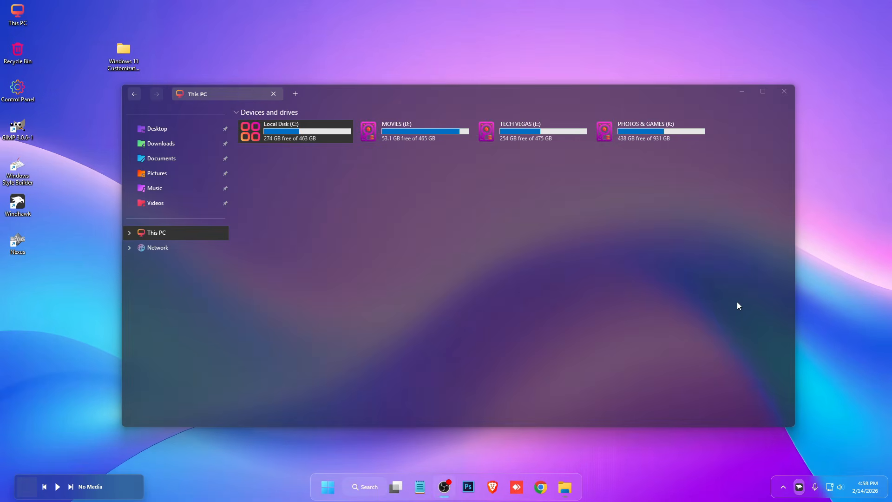
{"action": "left_click_drag", "start_coordinate": [482, 97], "coordinate": [492, 76]}
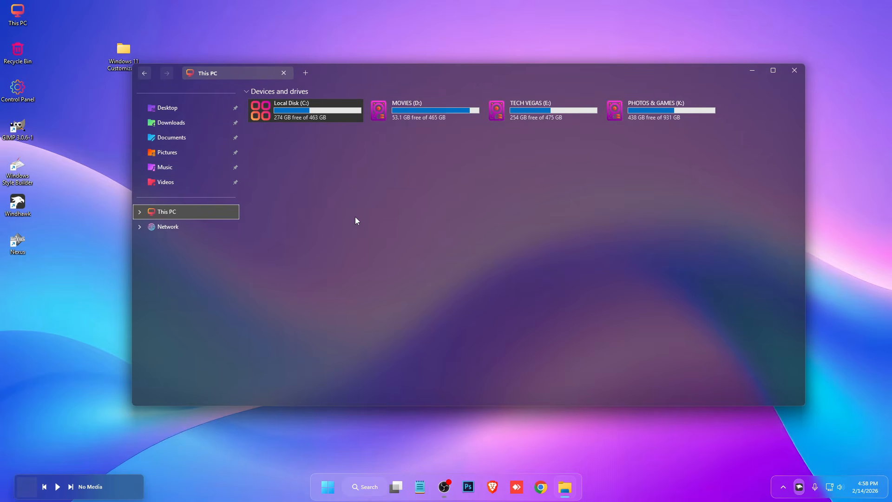
{"action": "left_click", "coordinate": [172, 108]}
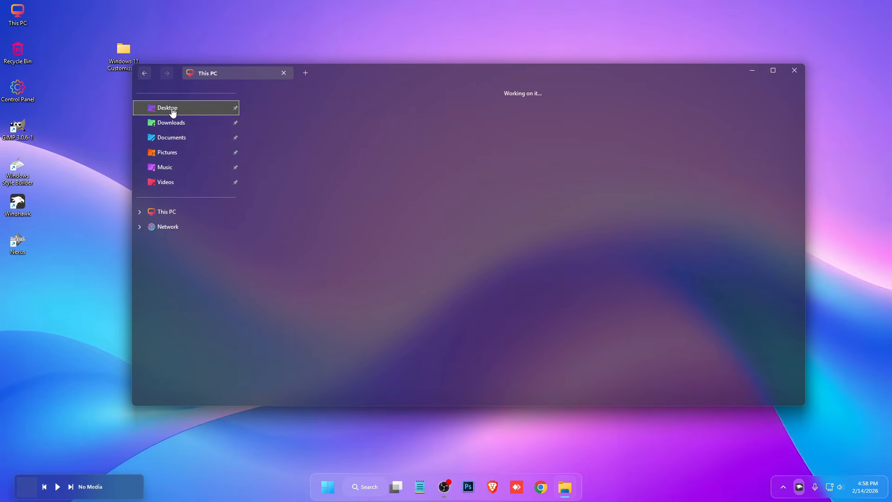
{"action": "left_click", "coordinate": [159, 214]}
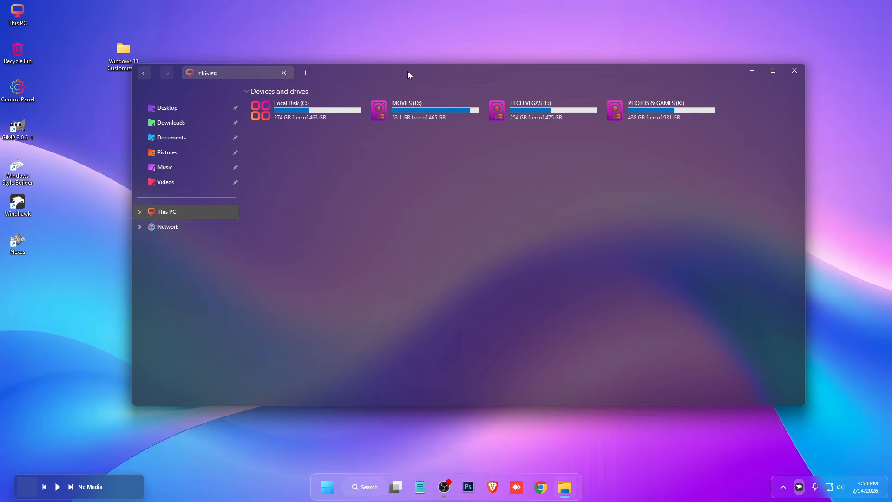
{"action": "mouse_move", "coordinate": [408, 72]}
{"action": "left_mouse_down"}
{"action": "mouse_move", "coordinate": [398, 71]}
{"action": "mouse_move", "coordinate": [405, 68]}
{"action": "left_mouse_up"}
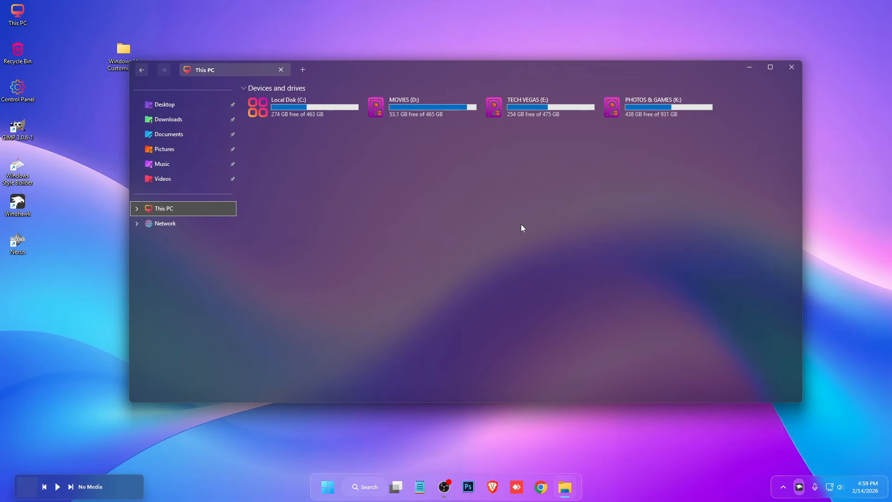